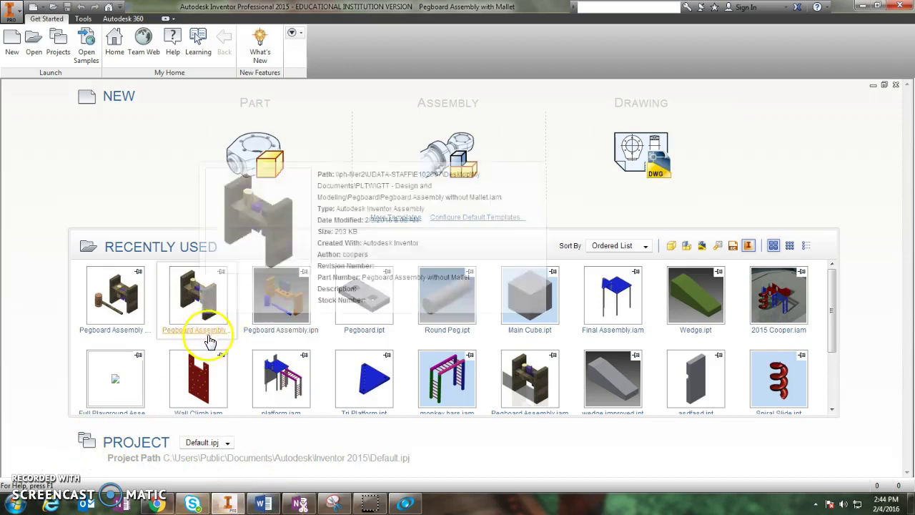
Create a new presentation file from the Standard.ipn template
{"action": "mouse_move", "coordinate": [218, 344]}
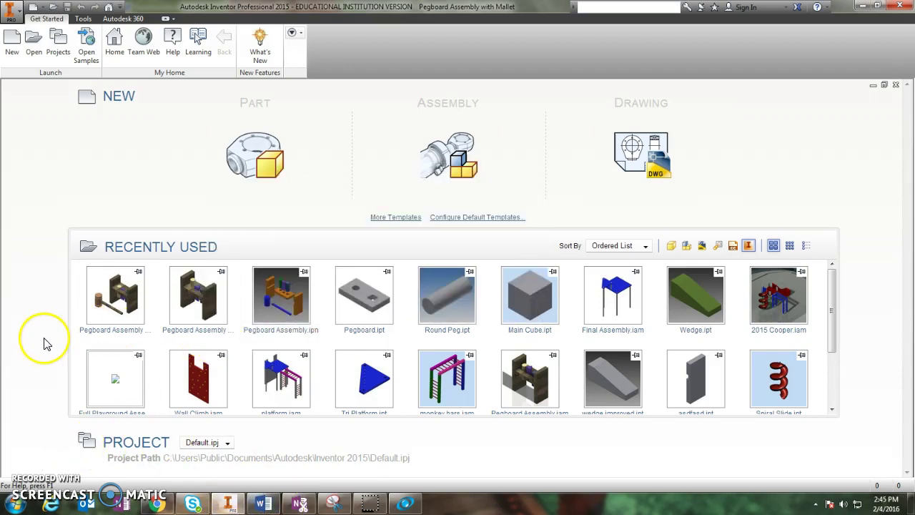
{"action": "mouse_move", "coordinate": [112, 366]}
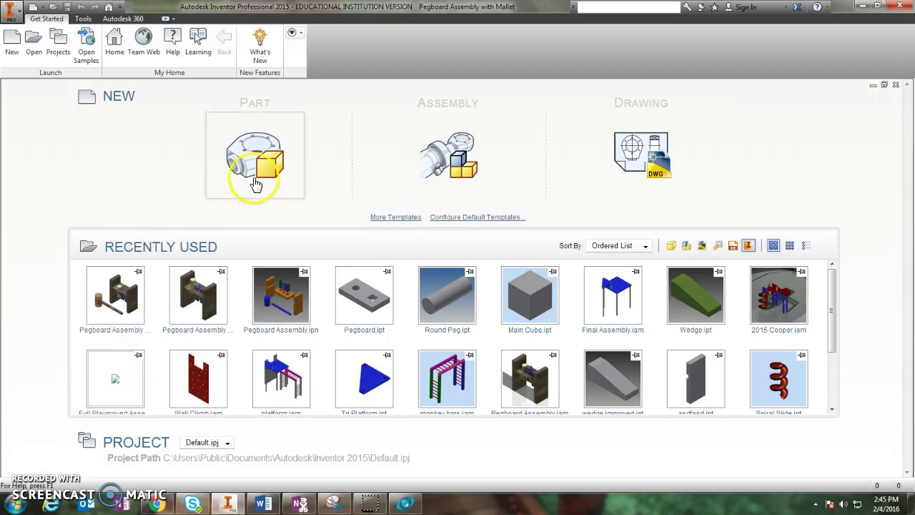
{"action": "mouse_move", "coordinate": [218, 168]}
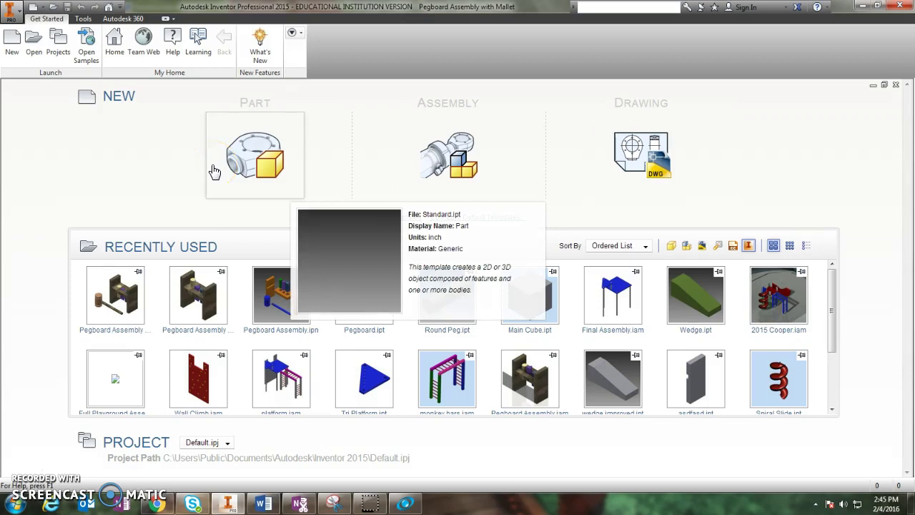
{"action": "left_click", "coordinate": [13, 44]}
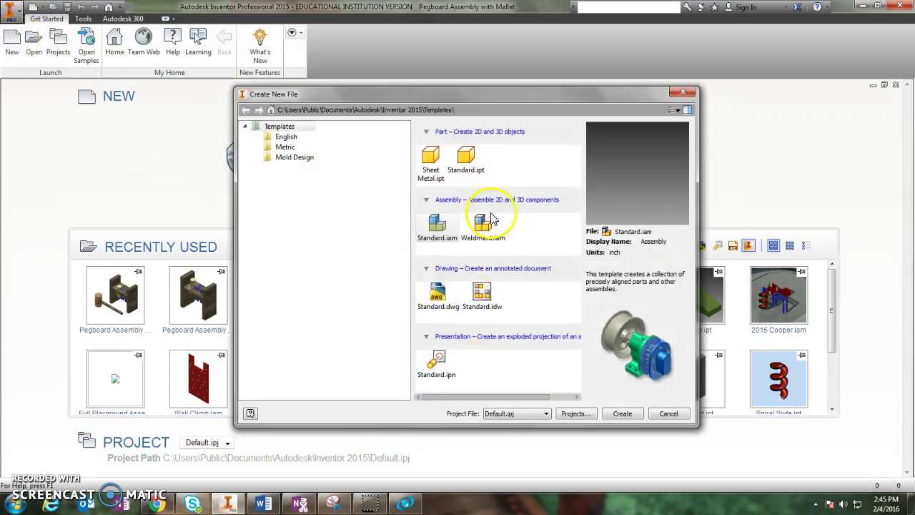
{"action": "left_click", "coordinate": [437, 224]}
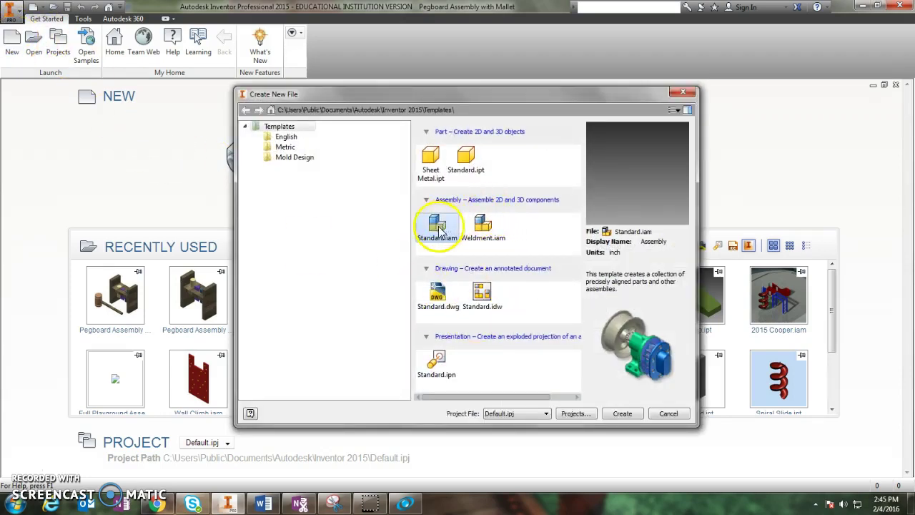
{"action": "double_click", "coordinate": [438, 361]}
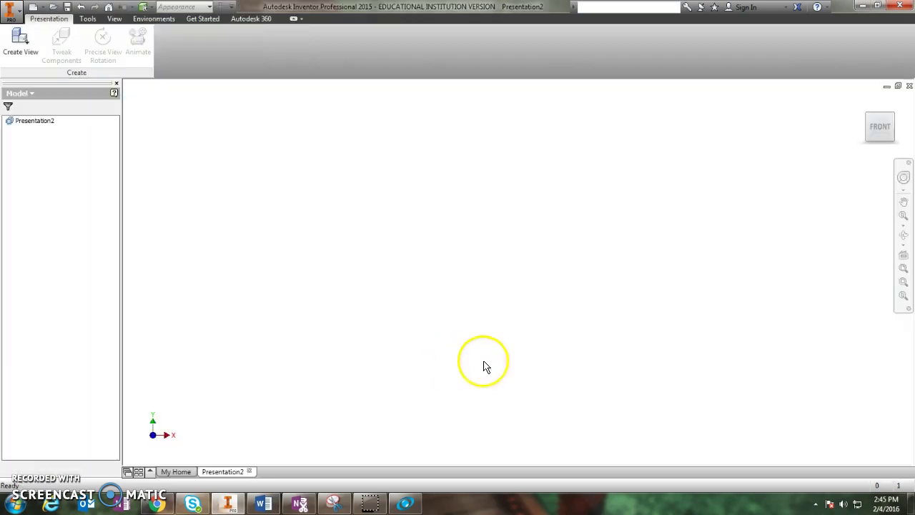
Create a presentation view of the Pegboard Assembly with Mallet file using the Manual explosion method
{"action": "left_click", "coordinate": [16, 45]}
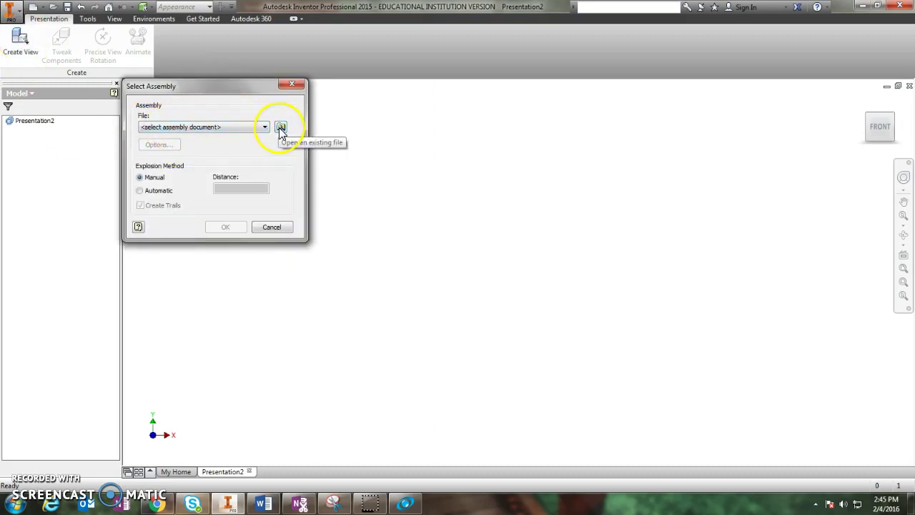
{"action": "left_click", "coordinate": [281, 128]}
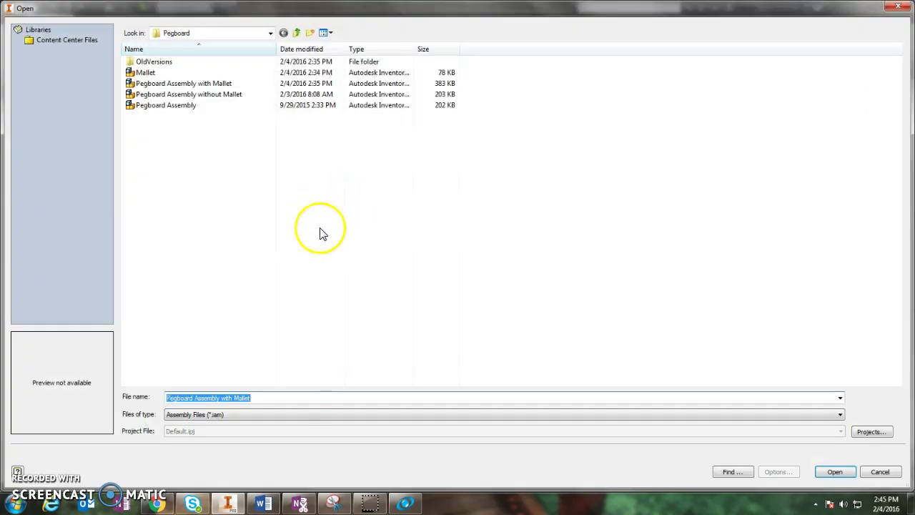
{"action": "double_click", "coordinate": [211, 86]}
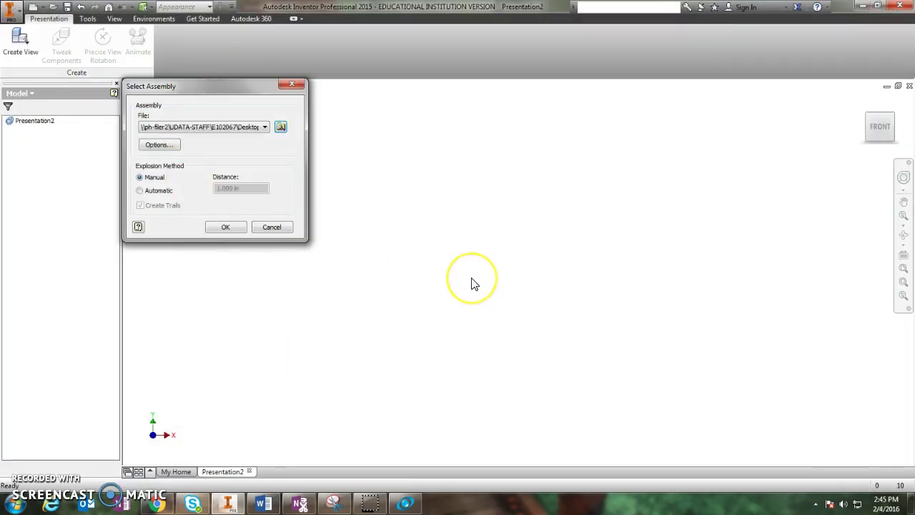
{"action": "left_click", "coordinate": [225, 227]}
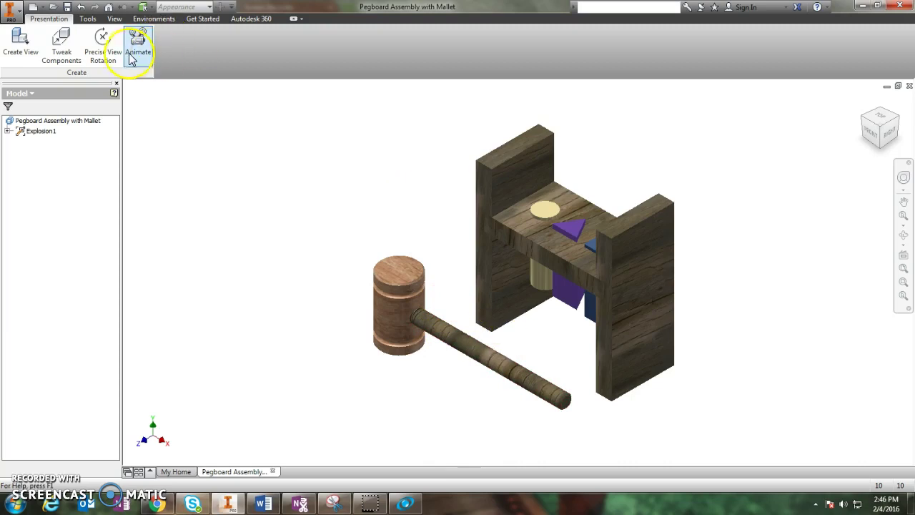
Tweak the round peg 4 in along Z, taking the direction from its top face, and clear the tweak settings
{"action": "left_click", "coordinate": [63, 44]}
{"action": "left_click_drag", "start_coordinate": [160, 119], "coordinate": [191, 131]}
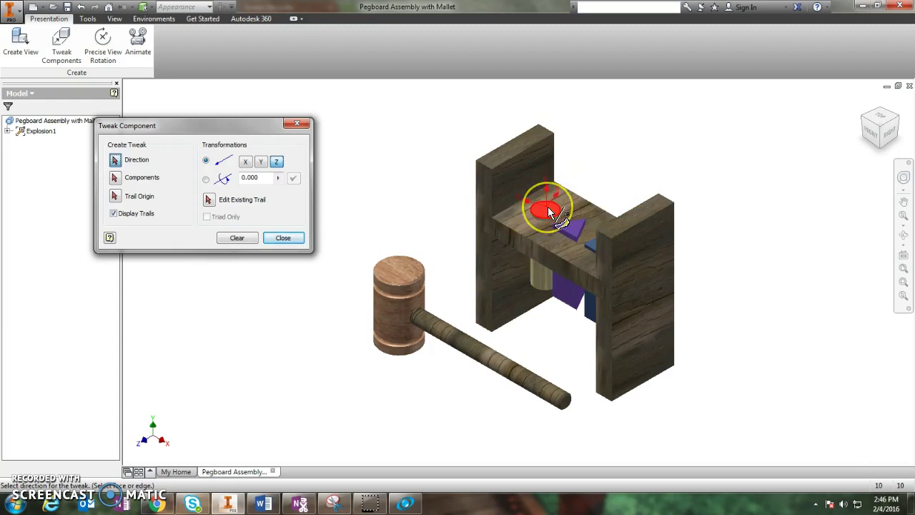
{"action": "left_click", "coordinate": [549, 212]}
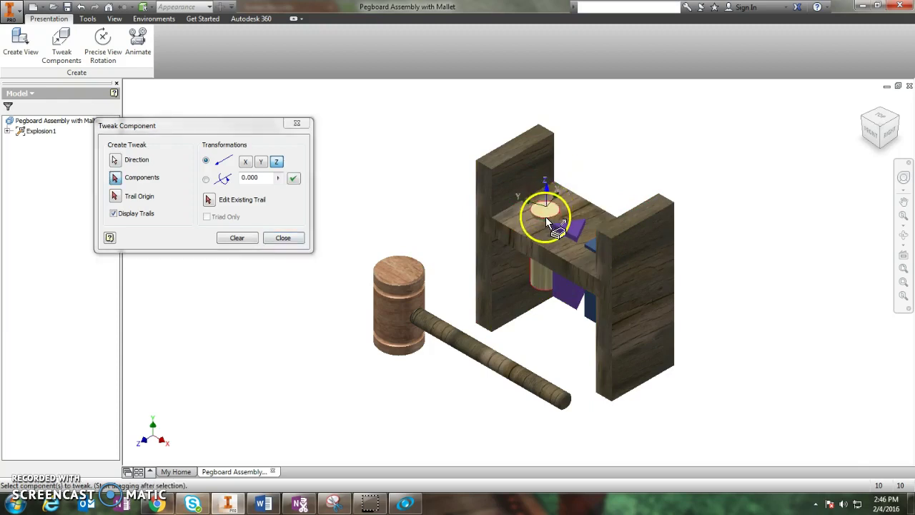
{"action": "left_click", "coordinate": [547, 195]}
{"action": "left_click", "coordinate": [526, 198]}
{"action": "left_click", "coordinate": [547, 198]}
{"action": "left_click", "coordinate": [547, 224]}
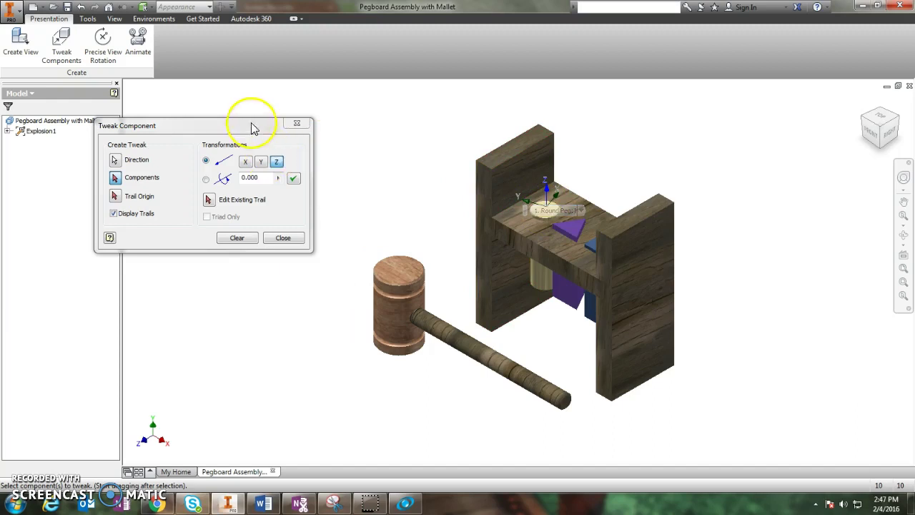
{"action": "left_click_drag", "start_coordinate": [251, 128], "coordinate": [366, 131]}
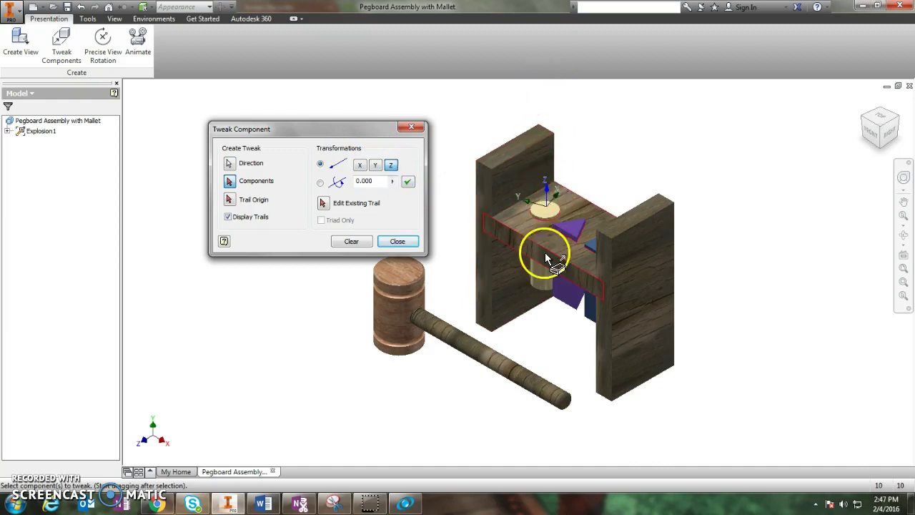
{"action": "double_click", "coordinate": [374, 181]}
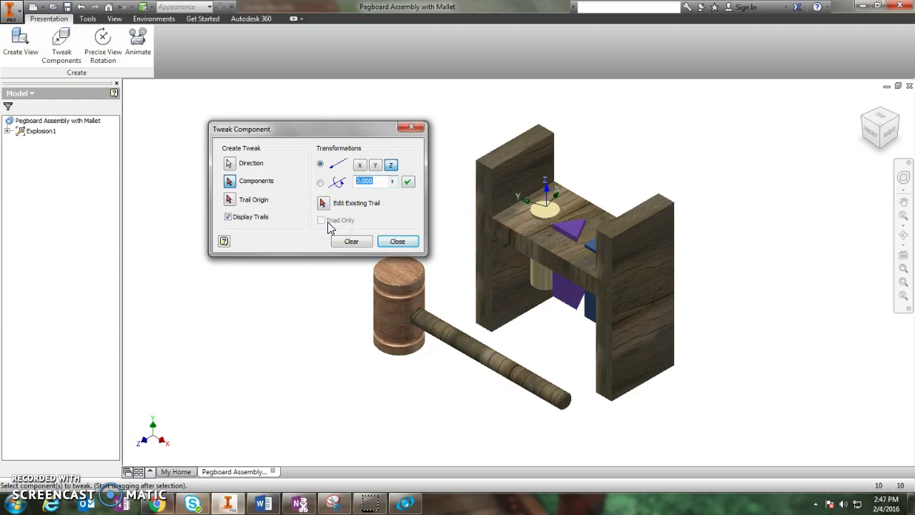
{"action": "type", "text": "4"}
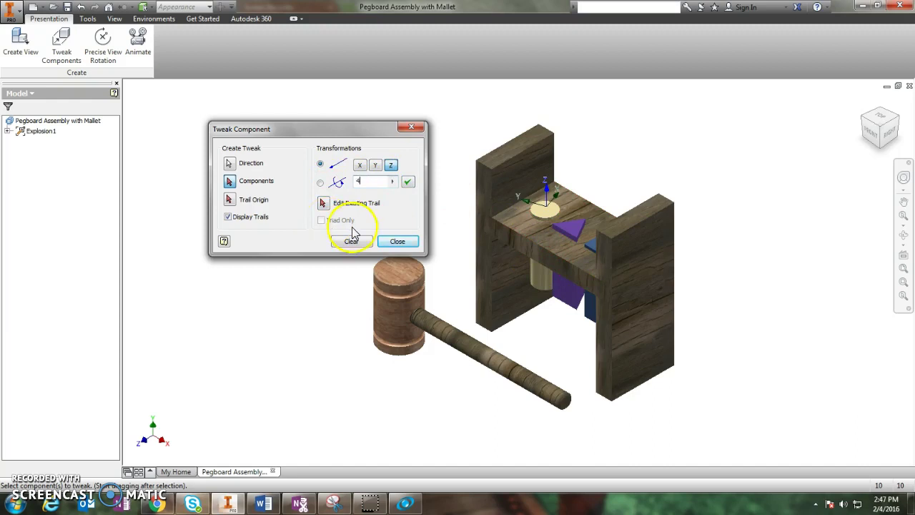
{"action": "left_click", "coordinate": [407, 182]}
{"action": "left_click", "coordinate": [407, 182]}
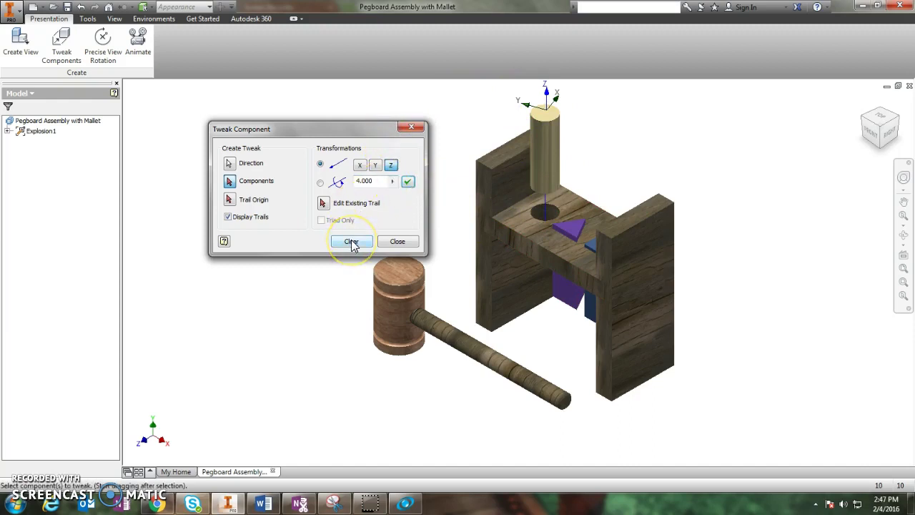
{"action": "left_click", "coordinate": [358, 182]}
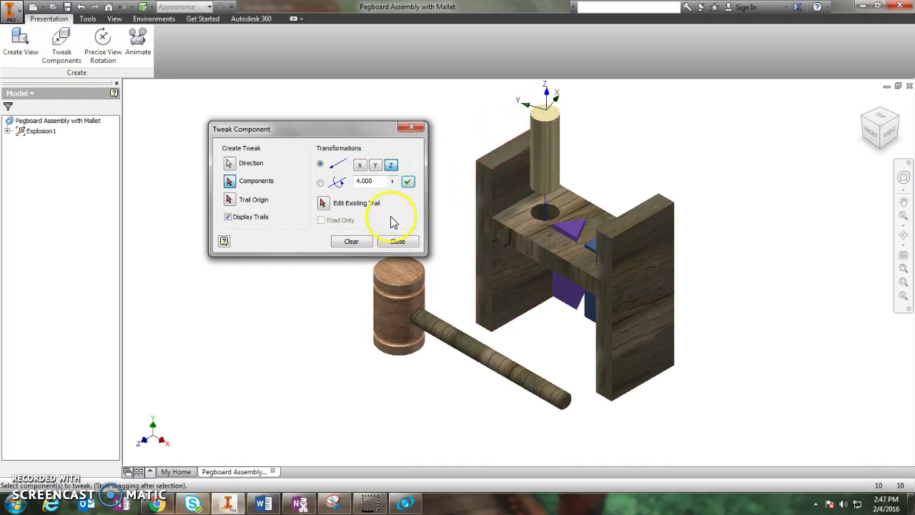
{"action": "left_click", "coordinate": [351, 241]}
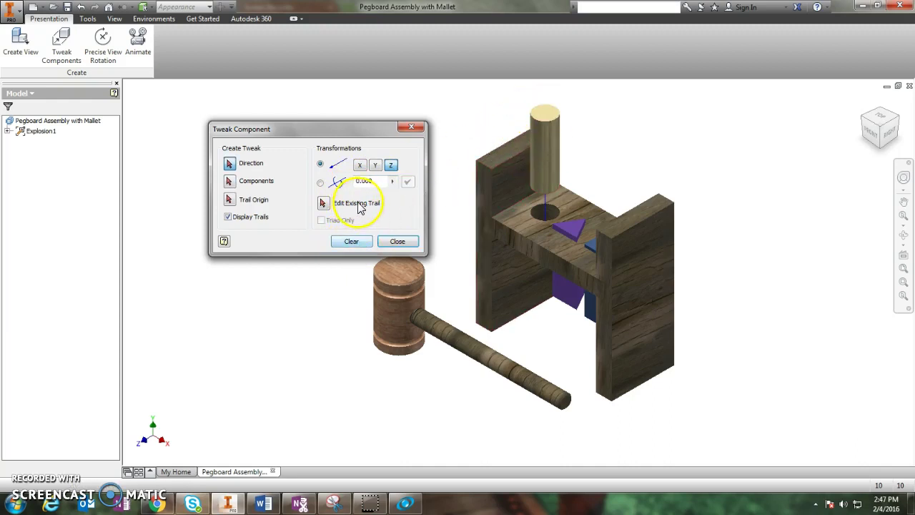
Tweak the purple triangular peg 4 in along Z, taking the direction from its top face, and clear the tweak settings
{"action": "left_click", "coordinate": [571, 227]}
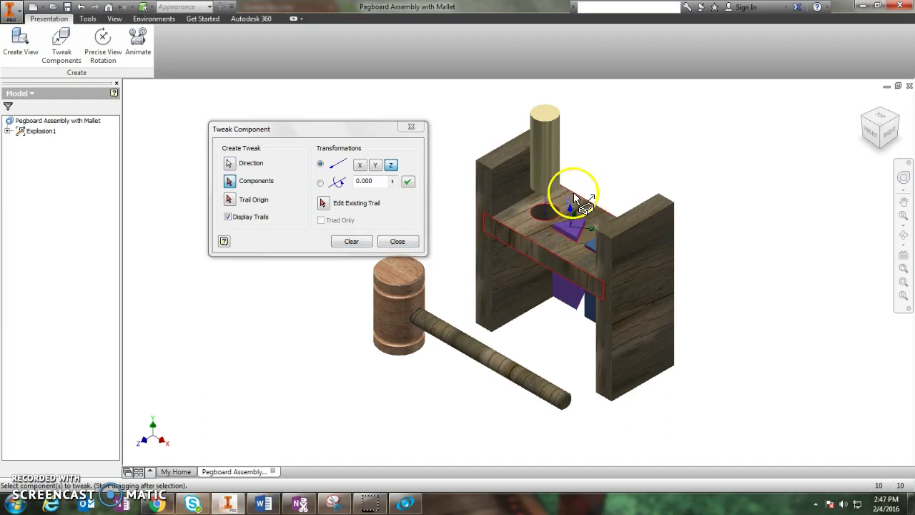
{"action": "left_click", "coordinate": [573, 221]}
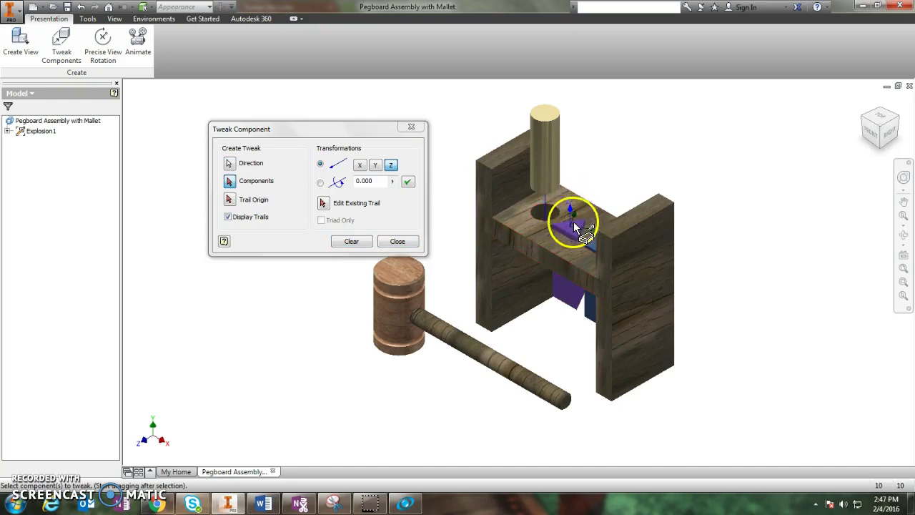
{"action": "left_click", "coordinate": [368, 181]}
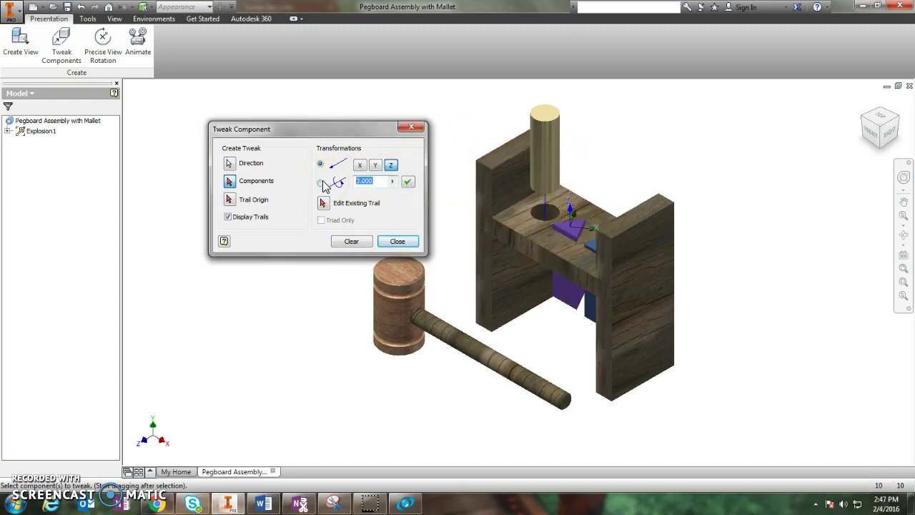
{"action": "type", "text": "4"}
{"action": "left_click", "coordinate": [407, 181]}
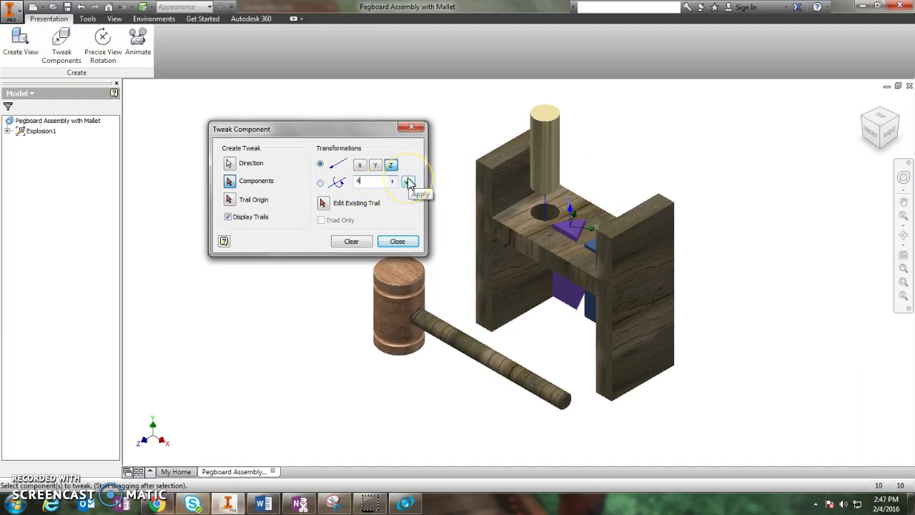
{"action": "left_click", "coordinate": [408, 182]}
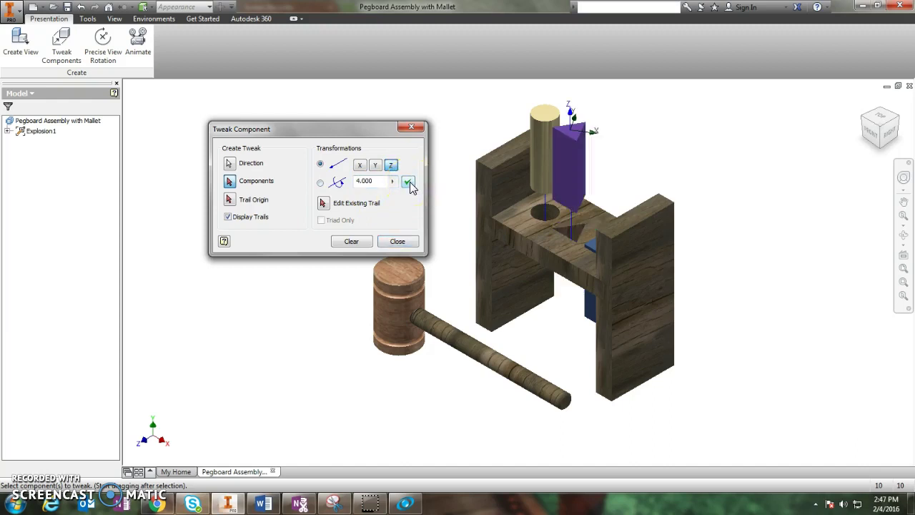
{"action": "left_click", "coordinate": [411, 184]}
{"action": "left_click", "coordinate": [351, 240]}
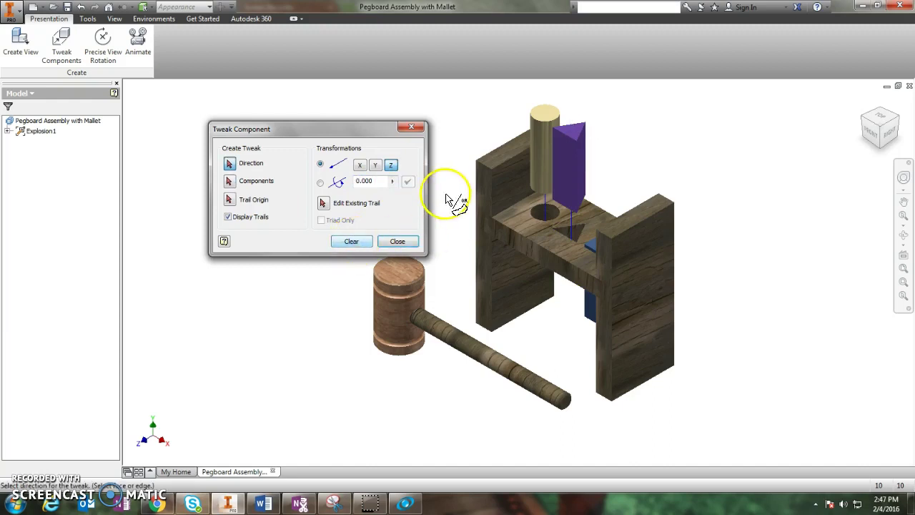
Tweak the blue peg 4 in along Z, taking the direction from its top face, and clear the tweak settings
{"action": "scroll", "coordinate": [593, 247], "scroll_direction": "down", "scroll_amount": 2}
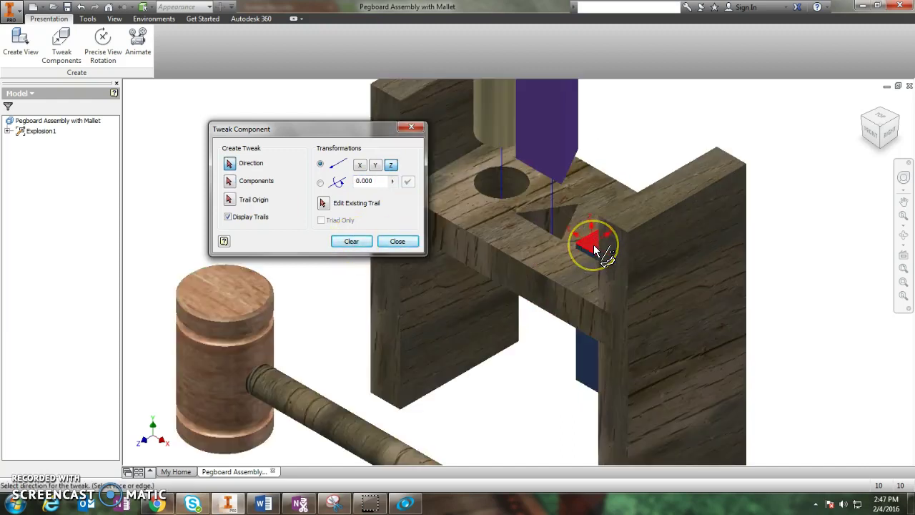
{"action": "left_click", "coordinate": [594, 247]}
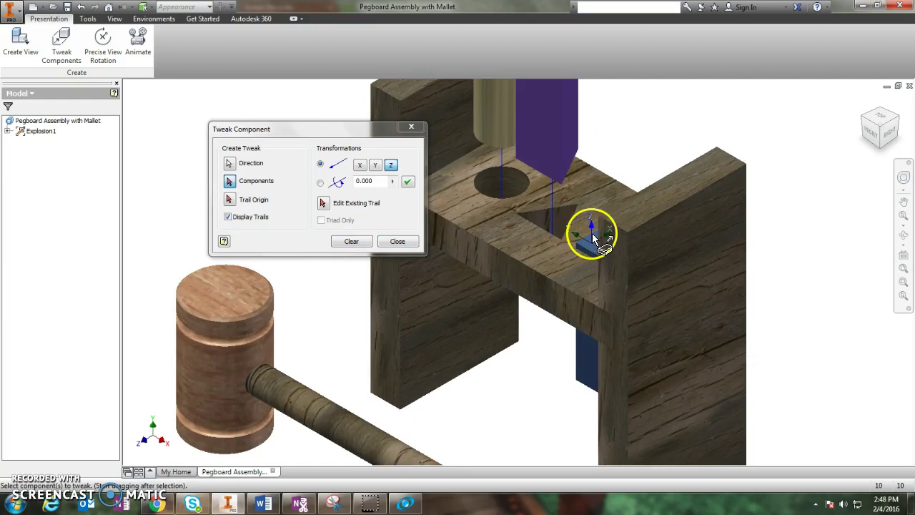
{"action": "scroll", "coordinate": [555, 223], "scroll_direction": "down", "scroll_amount": 3}
{"action": "left_click", "coordinate": [392, 165]}
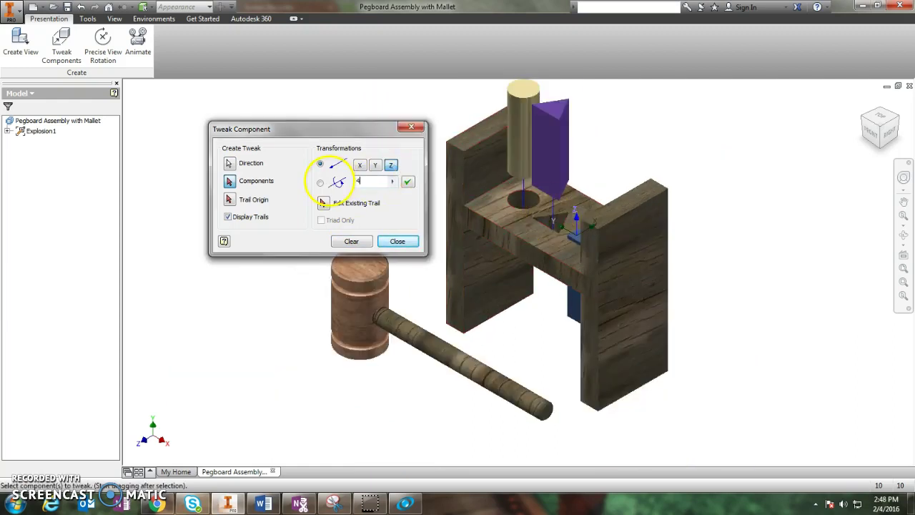
{"action": "type", "text": "4"}
{"action": "left_click", "coordinate": [407, 181]}
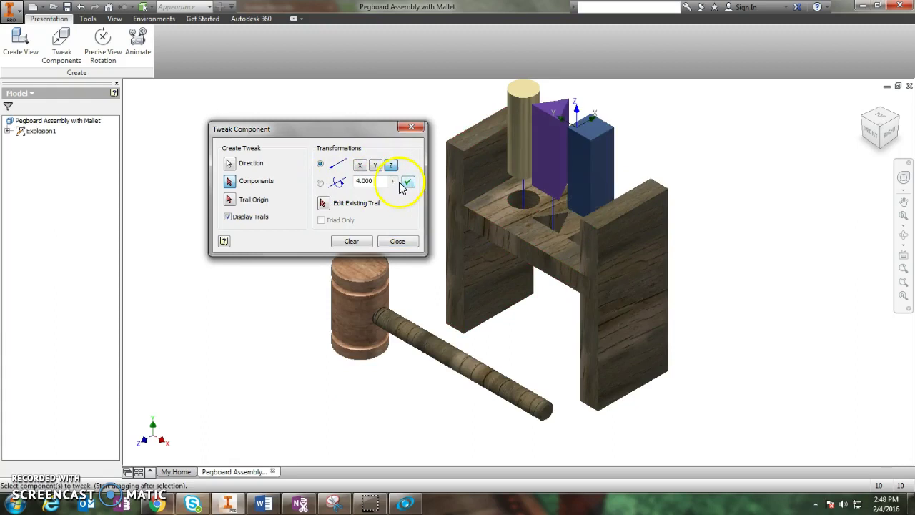
{"action": "left_click", "coordinate": [352, 241]}
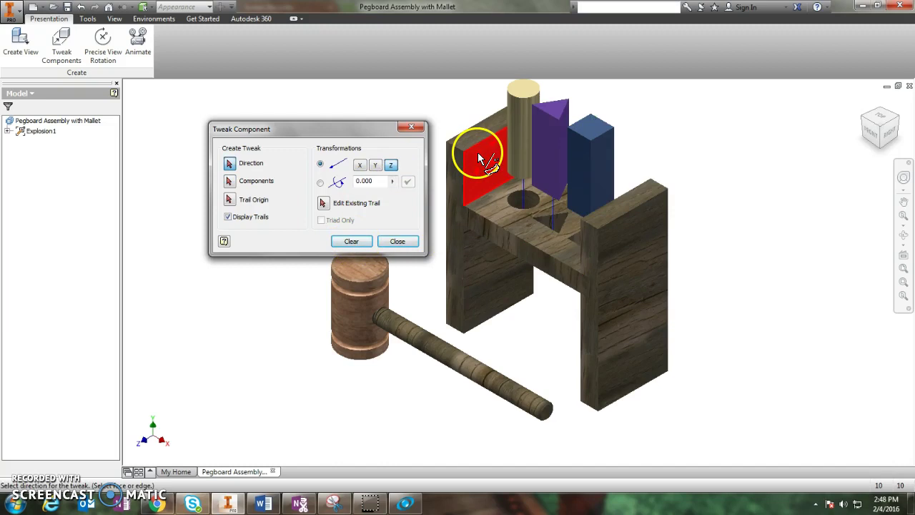
Tweak the side board nearest the blue peg -4 in along X, taking the direction from its top face, and clear the tweak settings
{"action": "left_click", "coordinate": [615, 208]}
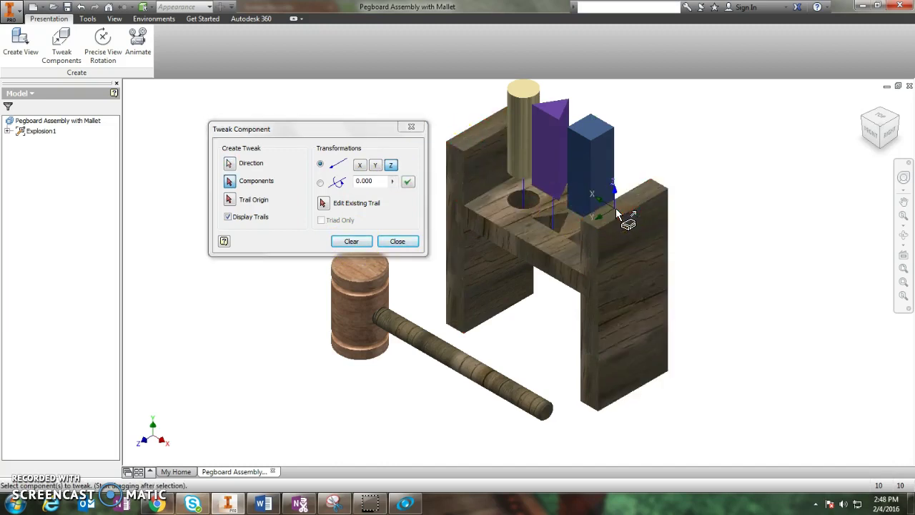
{"action": "left_click_drag", "start_coordinate": [615, 191], "coordinate": [615, 191]}
{"action": "left_click", "coordinate": [610, 221]}
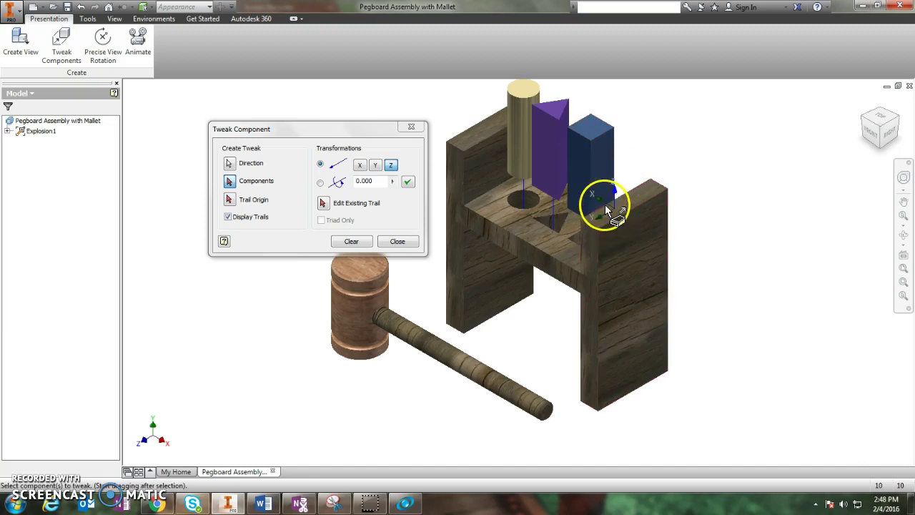
{"action": "left_click", "coordinate": [620, 215], "text": "ctrl"}
{"action": "left_click", "coordinate": [604, 197]}
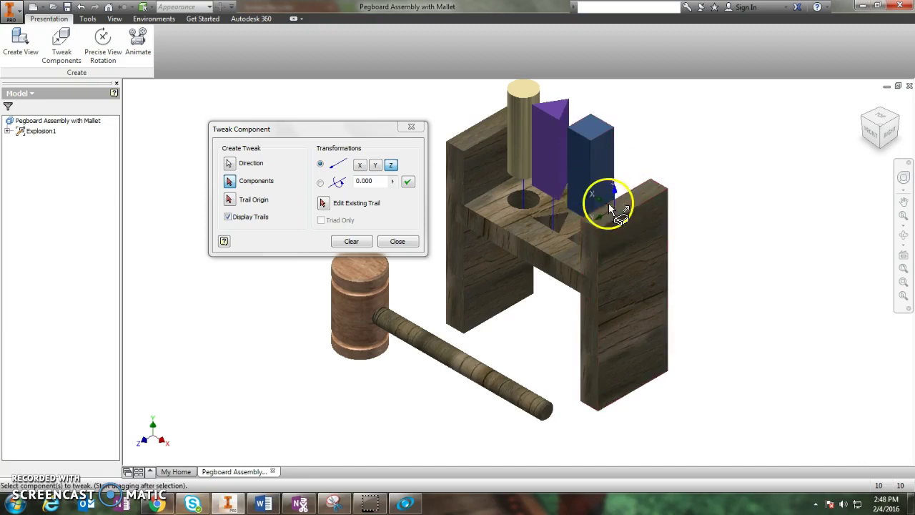
{"action": "left_click", "coordinate": [613, 216]}
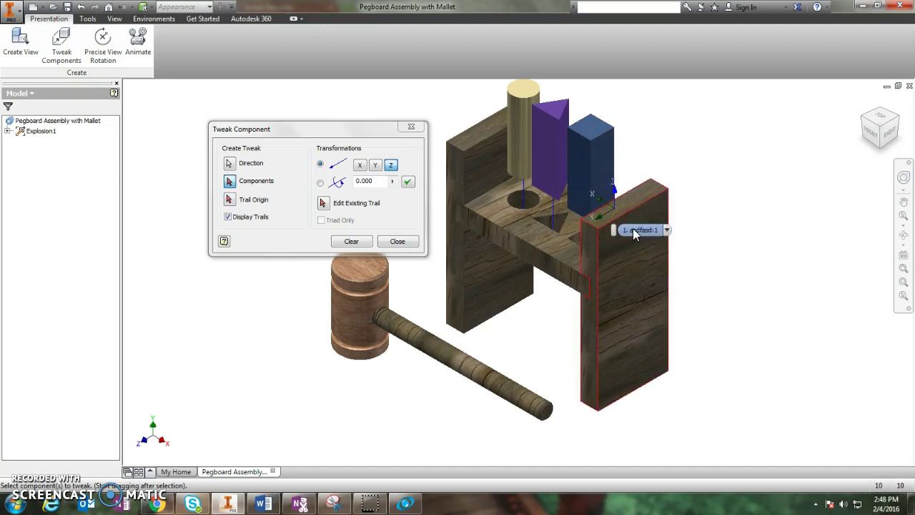
{"action": "left_click", "coordinate": [626, 229]}
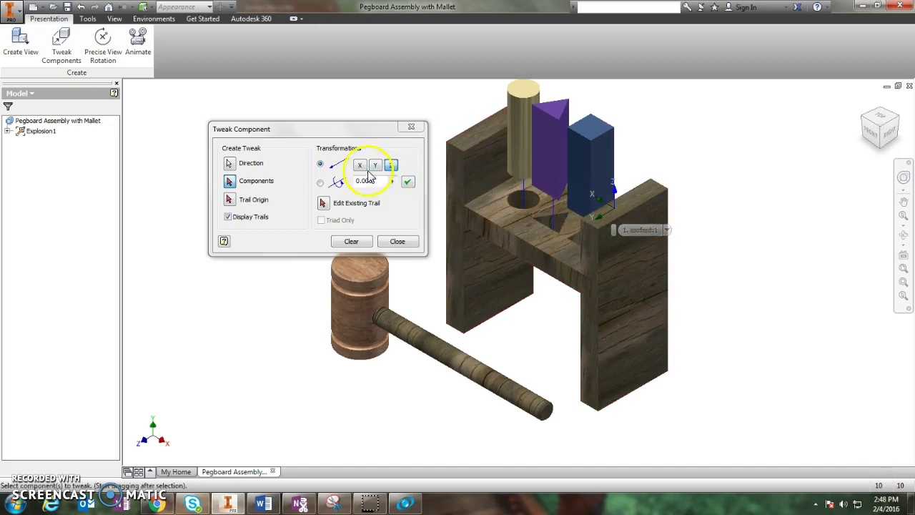
{"action": "left_click", "coordinate": [361, 166]}
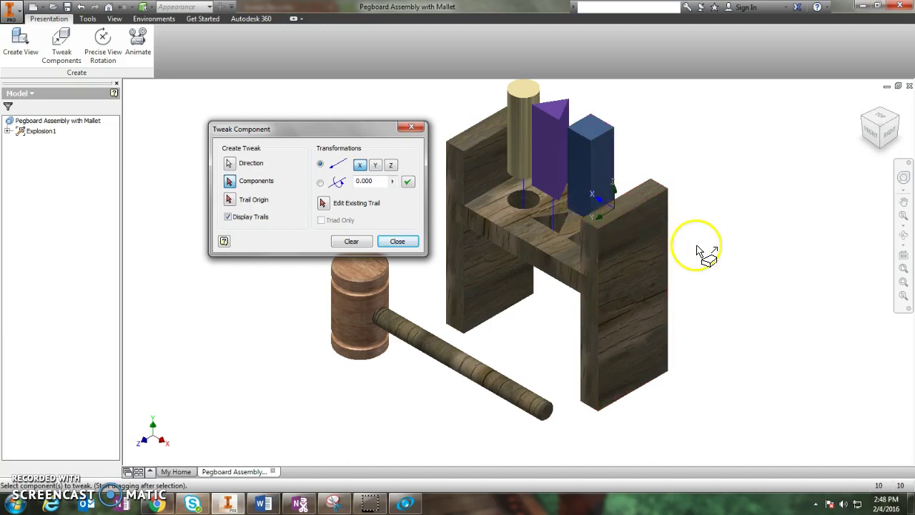
{"action": "left_click", "coordinate": [364, 181]}
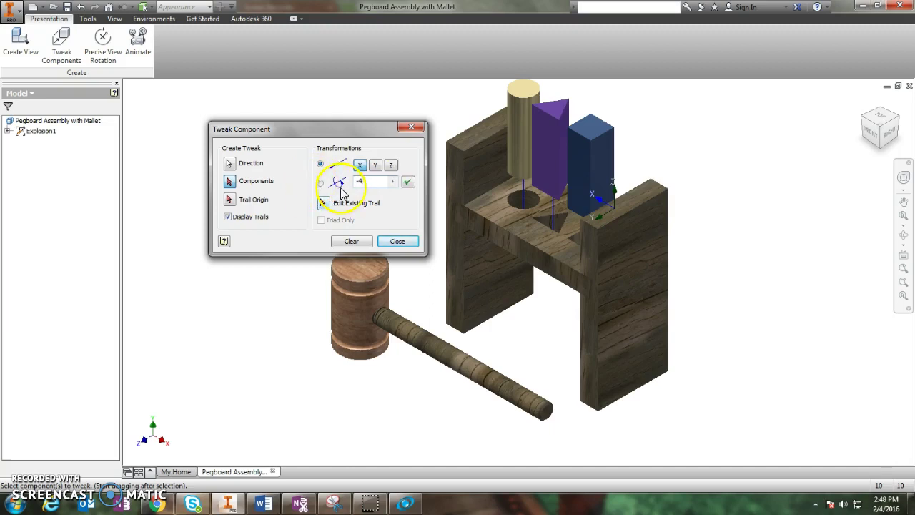
{"action": "left_click", "coordinate": [408, 182]}
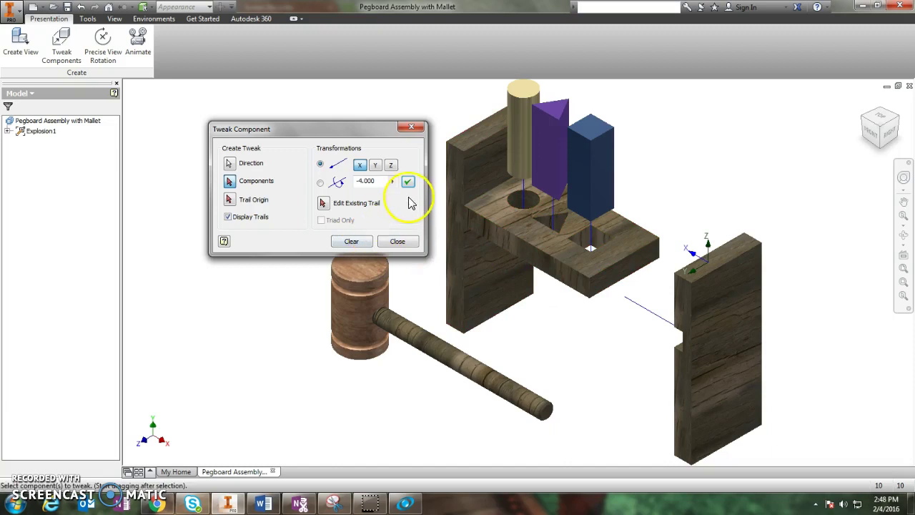
{"action": "left_click", "coordinate": [351, 241]}
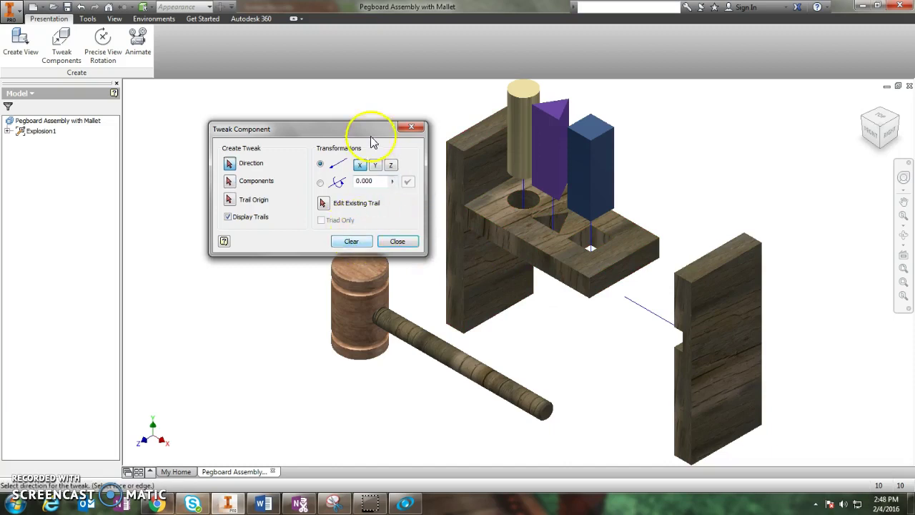
Tweak the side board nearest the round peg -4 in along X, taking the direction from its top face, and clear the tweak settings
{"action": "left_click_drag", "start_coordinate": [357, 129], "coordinate": [281, 132]}
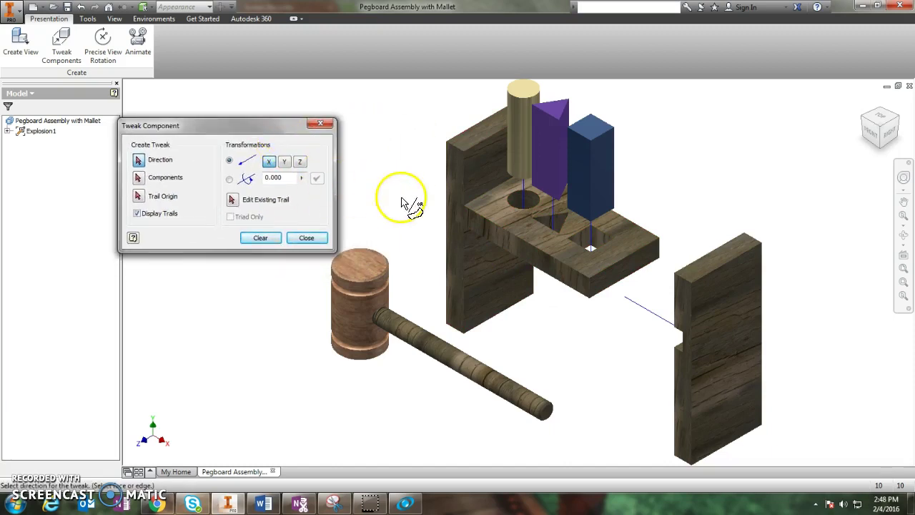
{"action": "left_click", "coordinate": [472, 143]}
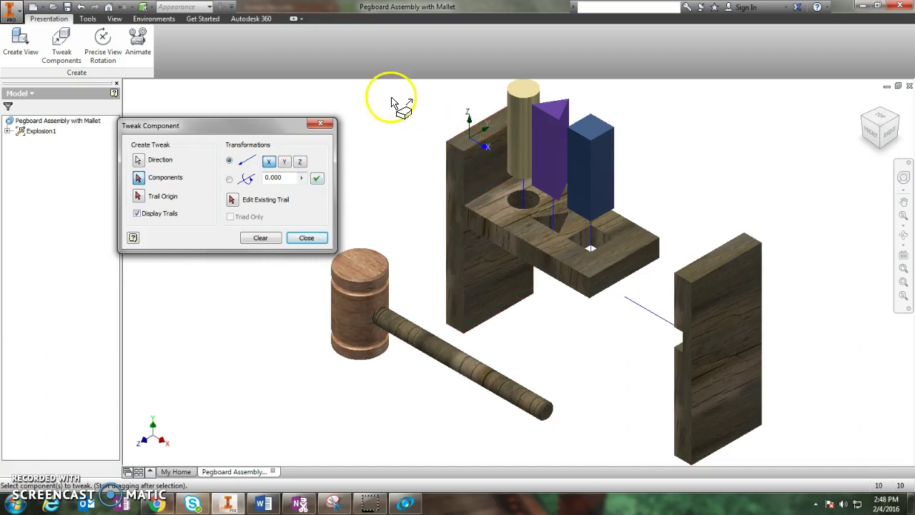
{"action": "double_click", "coordinate": [282, 177]}
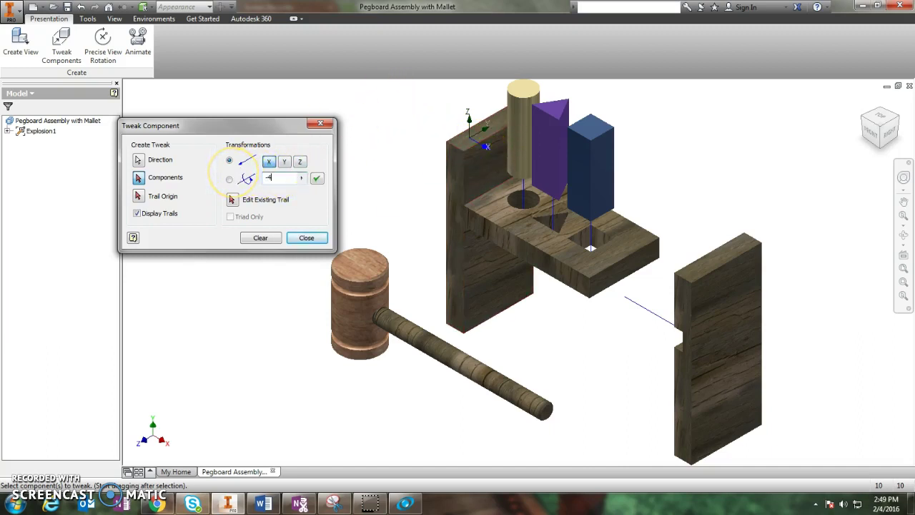
{"action": "left_click", "coordinate": [316, 177]}
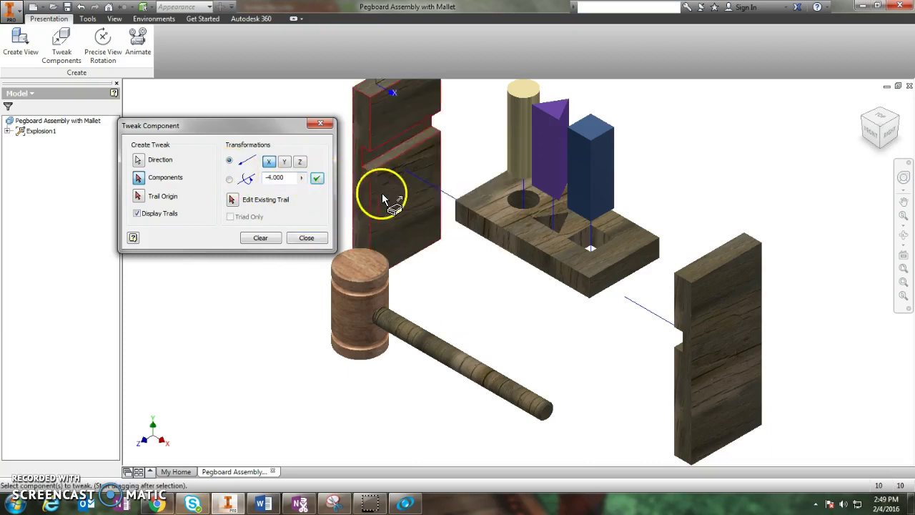
{"action": "scroll", "coordinate": [423, 215], "scroll_direction": "up", "scroll_amount": 3}
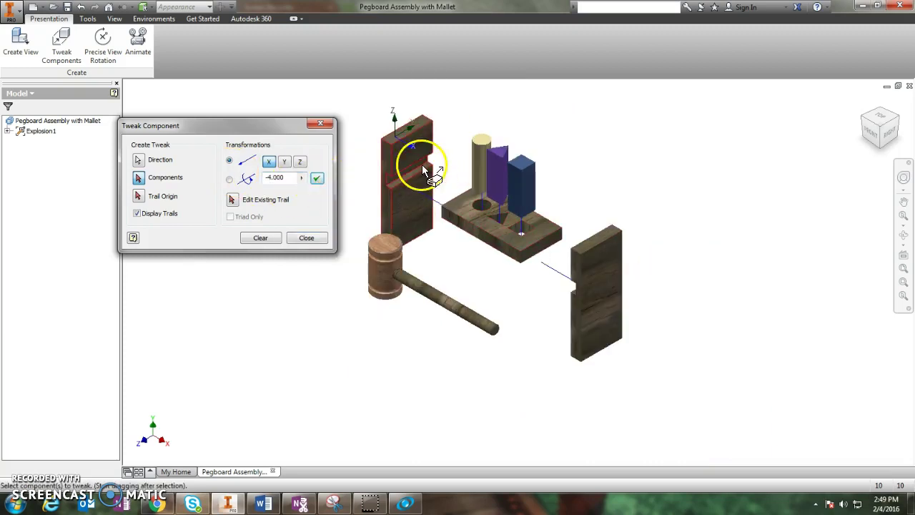
{"action": "left_click", "coordinate": [268, 242]}
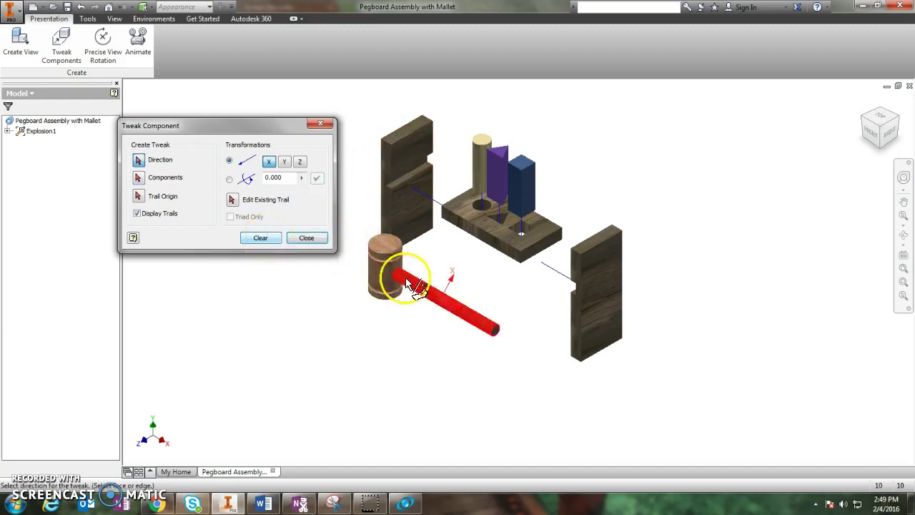
Tweak the mallet head 3 in along X away from the handle, taking the direction from its top face, and clear the tweak settings
{"action": "left_click", "coordinate": [390, 248]}
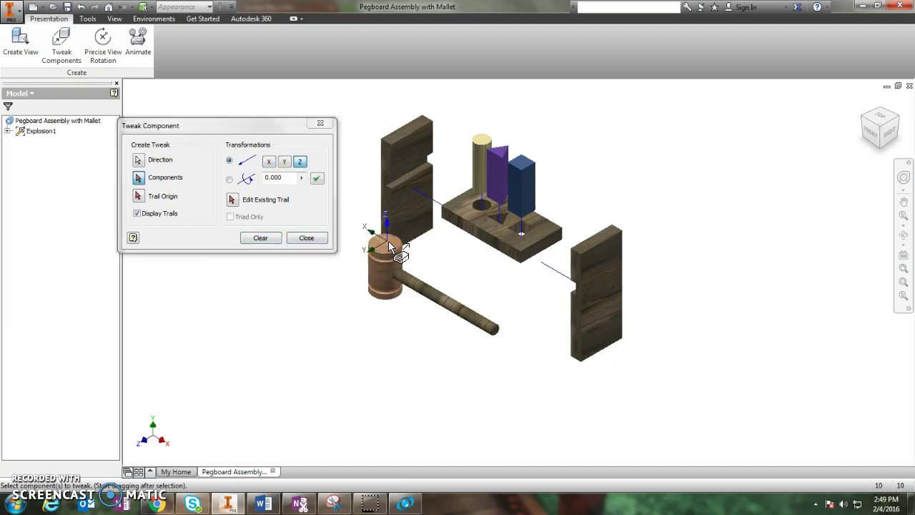
{"action": "left_click", "coordinate": [386, 234]}
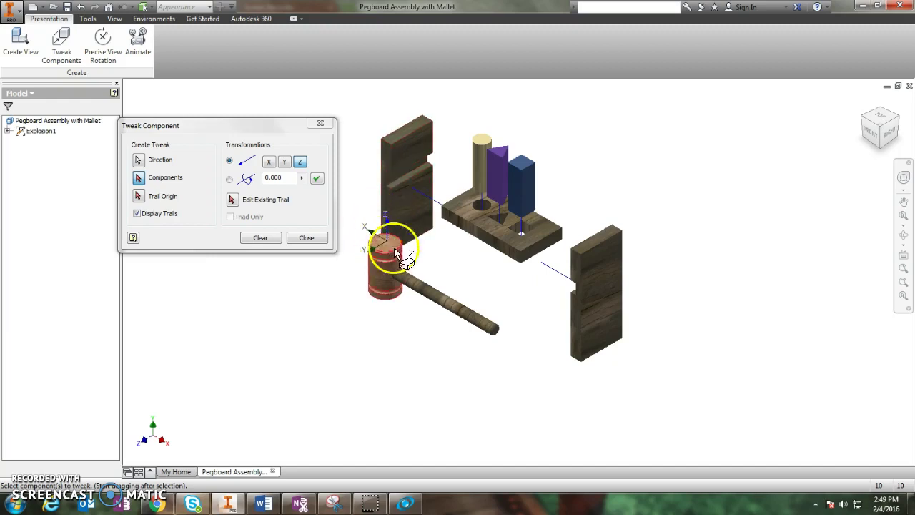
{"action": "left_click", "coordinate": [269, 162]}
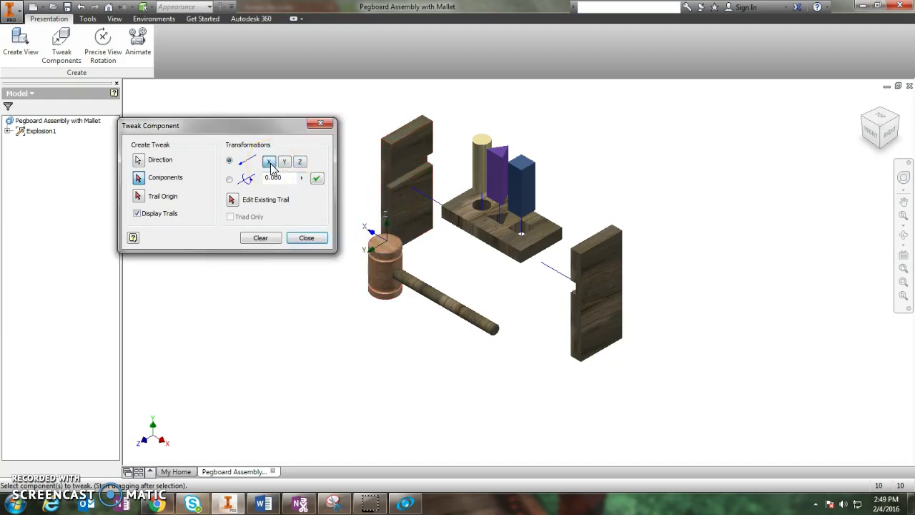
{"action": "left_click", "coordinate": [280, 177]}
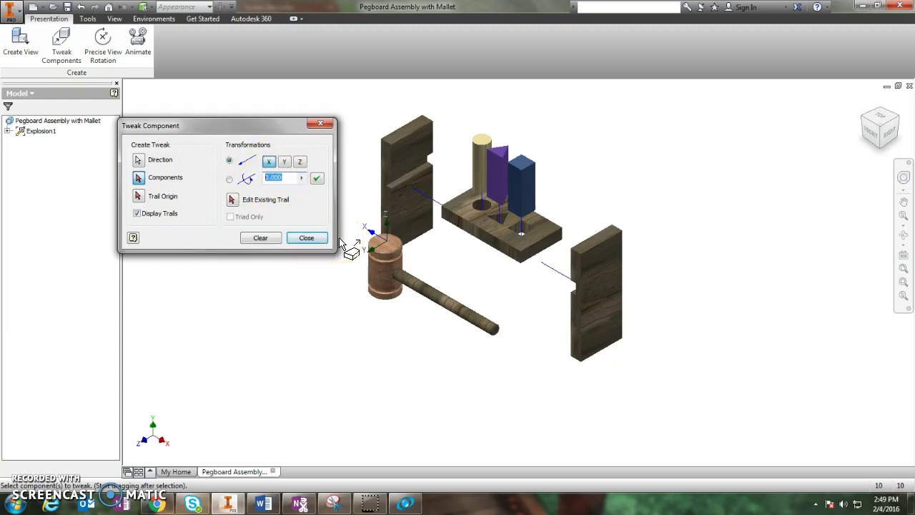
{"action": "type", "text": "3"}
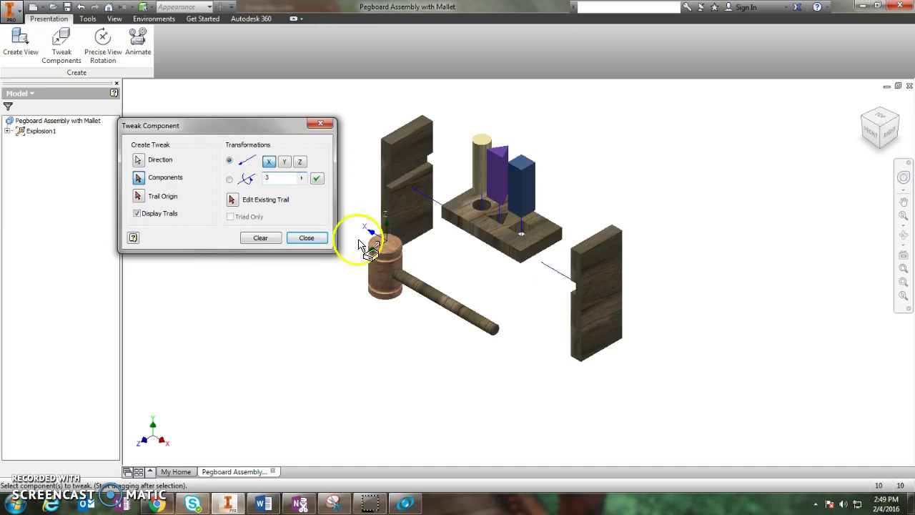
{"action": "left_click", "coordinate": [317, 178]}
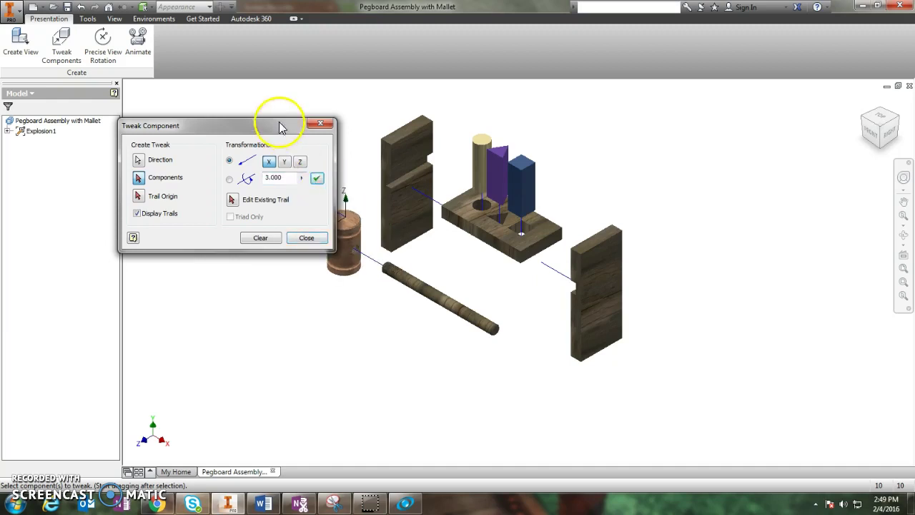
{"action": "left_click_drag", "start_coordinate": [276, 122], "coordinate": [247, 229]}
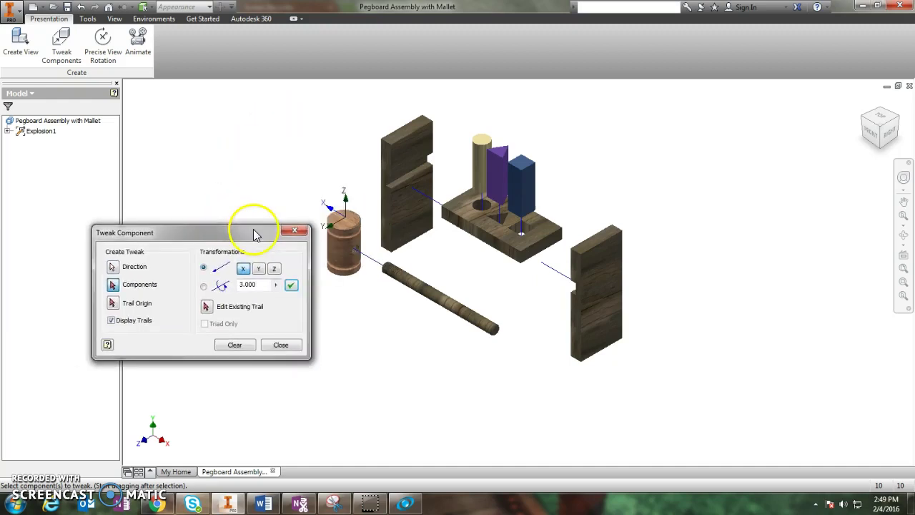
{"action": "left_click", "coordinate": [239, 346]}
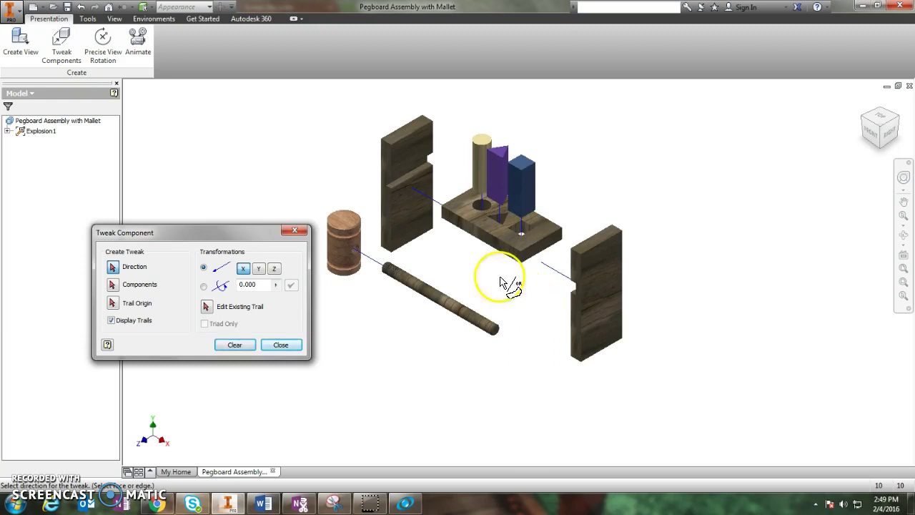
Add a rotational tweak of 3 degrees about X to the mallet head, taking the direction from its top face
{"action": "left_click", "coordinate": [203, 286]}
{"action": "left_click", "coordinate": [341, 224]}
{"action": "left_click", "coordinate": [273, 268]}
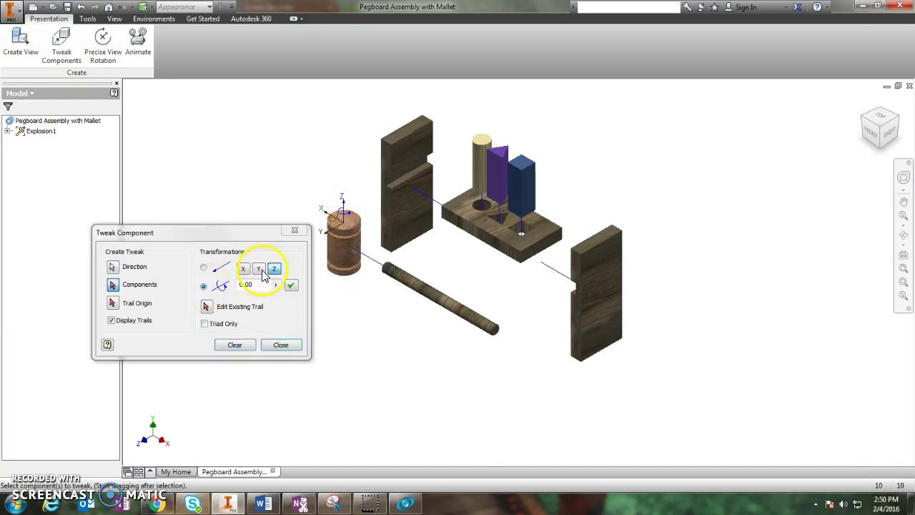
{"action": "left_click", "coordinate": [261, 285]}
{"action": "left_click_drag", "start_coordinate": [261, 284], "coordinate": [225, 288]}
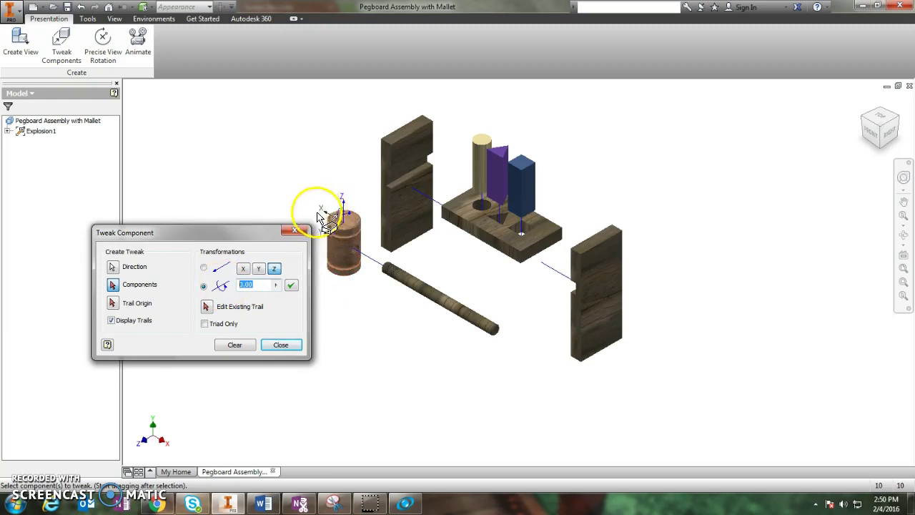
{"action": "left_click", "coordinate": [243, 268]}
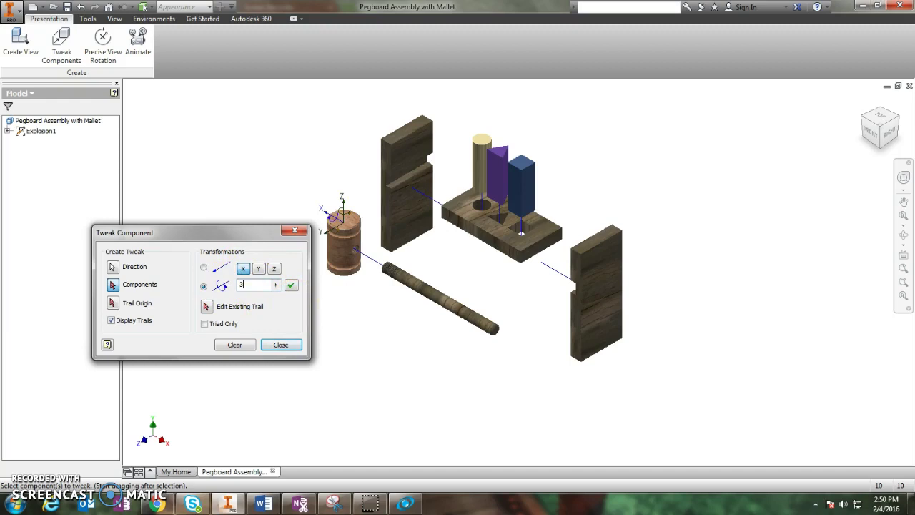
{"action": "left_click", "coordinate": [291, 285]}
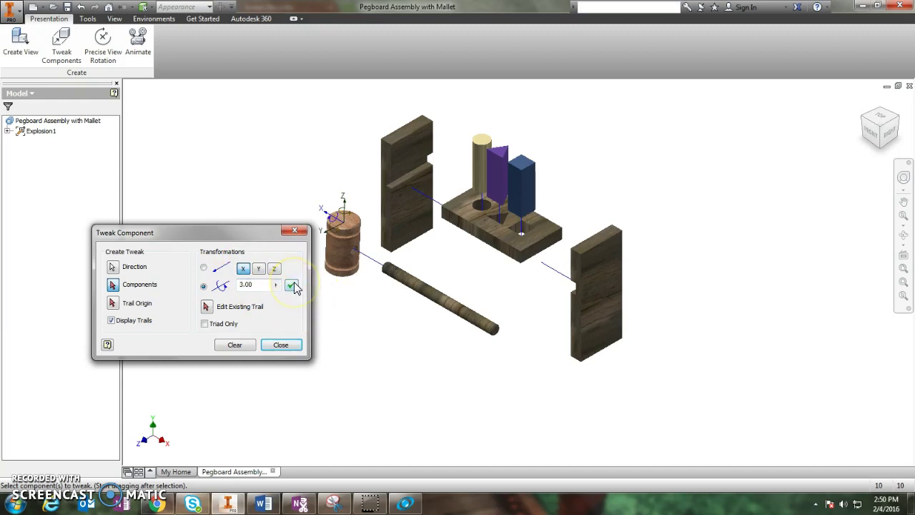
Apply a 300 degree rotational tweak about X to the mallet head, clear the settings and finish tweaking components
{"action": "left_click", "coordinate": [256, 283]}
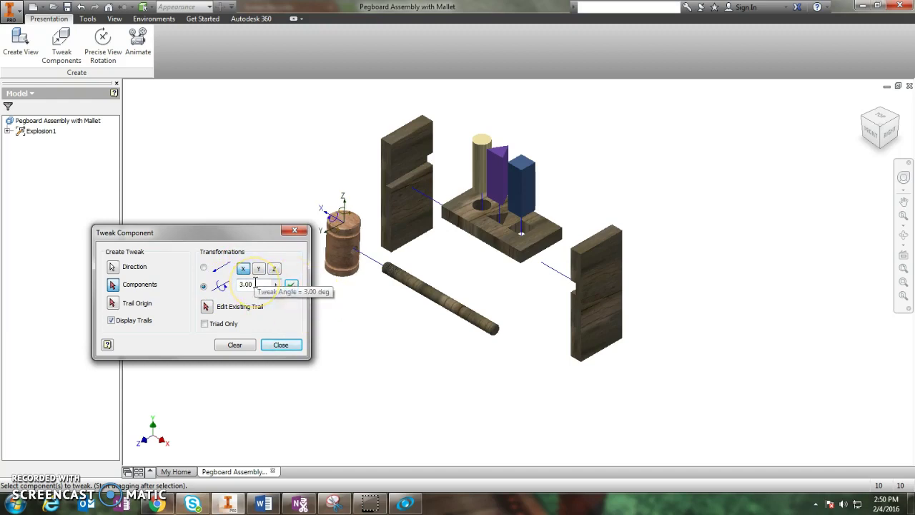
{"action": "left_click", "coordinate": [261, 285]}
{"action": "left_click", "coordinate": [336, 215]}
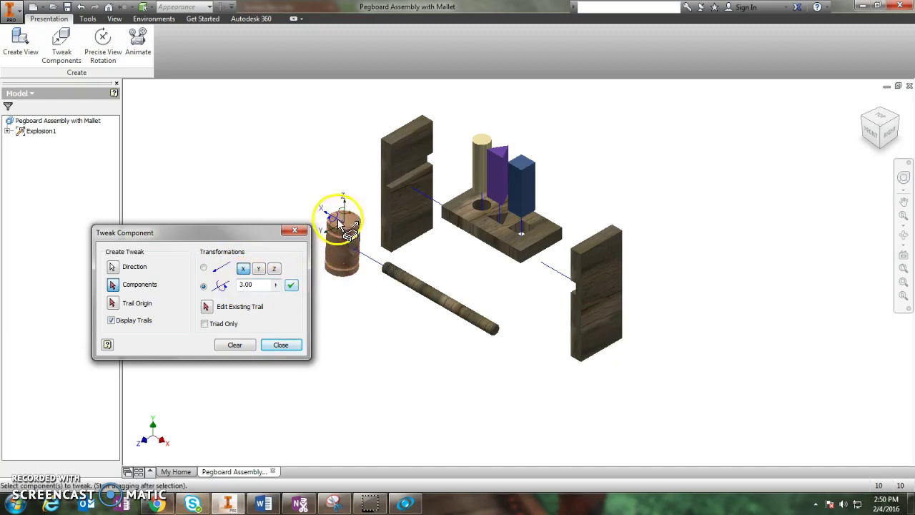
{"action": "left_click", "coordinate": [259, 285]}
{"action": "left_click", "coordinate": [204, 286]}
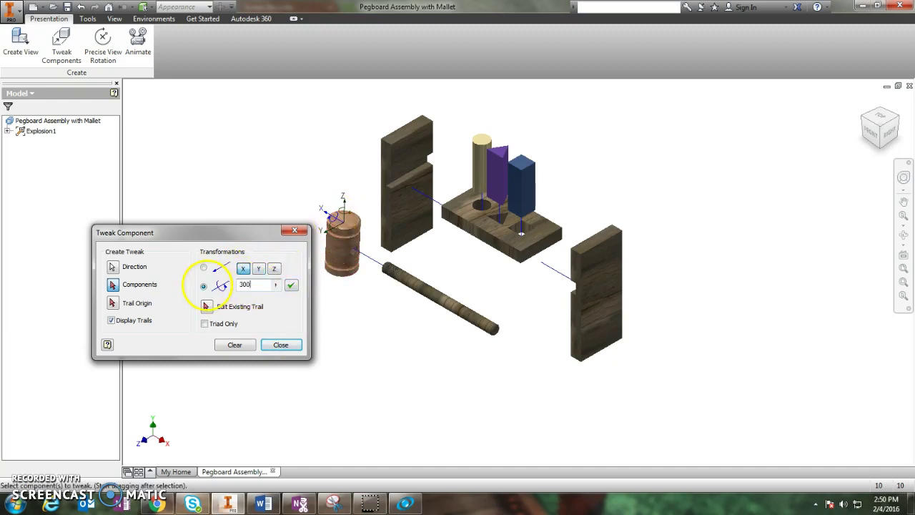
{"action": "left_click", "coordinate": [291, 285]}
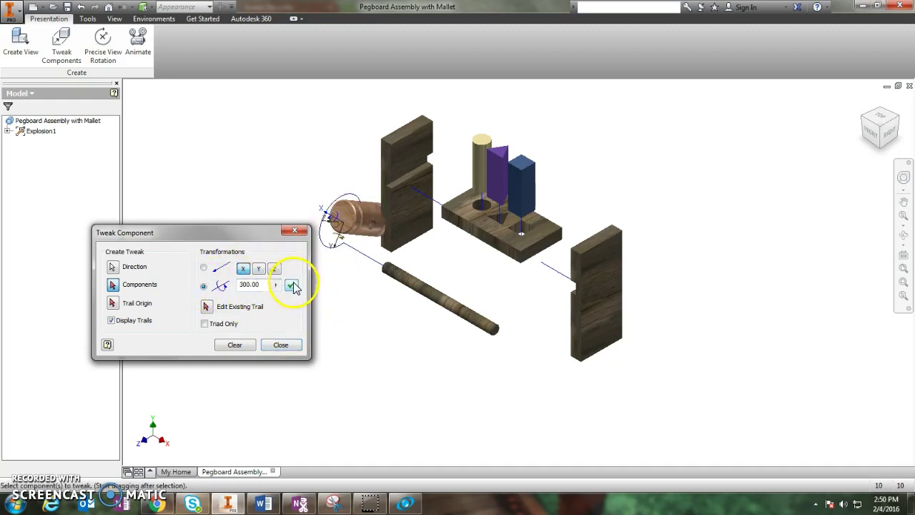
{"action": "left_click", "coordinate": [234, 346]}
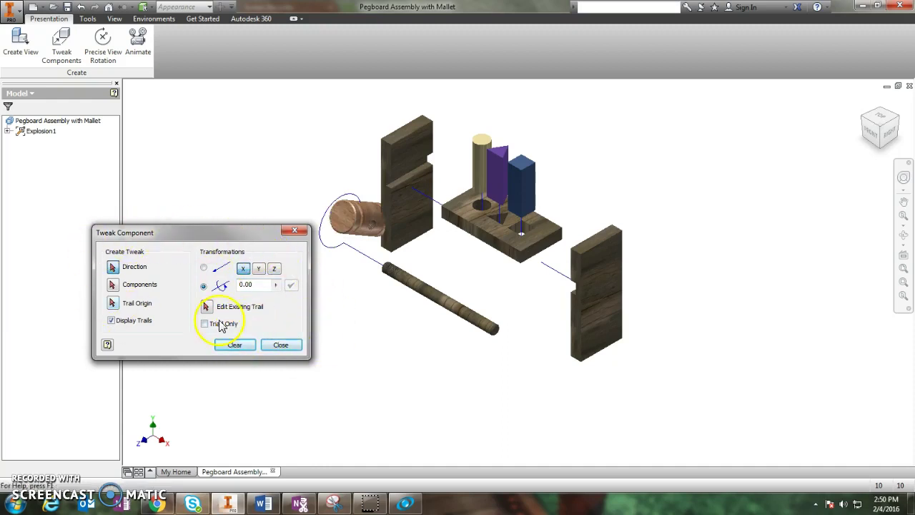
{"action": "left_click", "coordinate": [281, 345]}
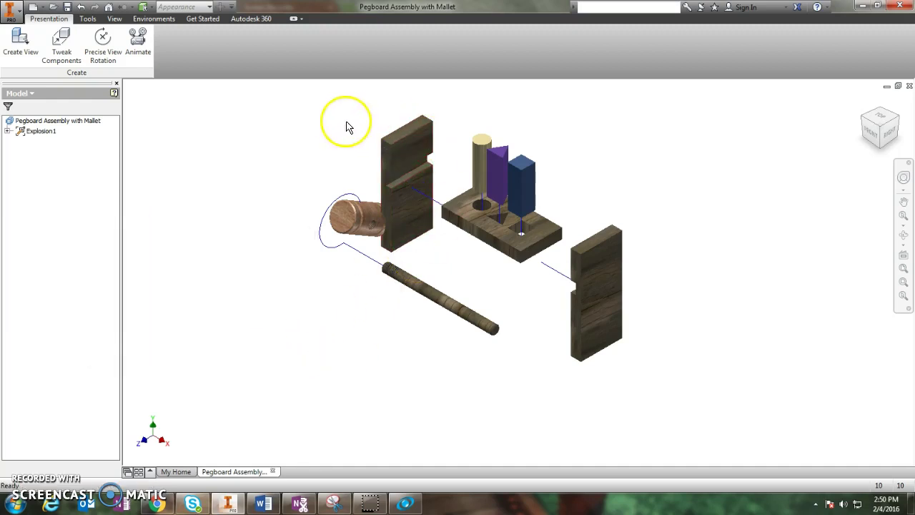
Start animating the explosion and apply an interval of 10 with 100 repetitions
{"action": "left_click", "coordinate": [145, 48]}
{"action": "left_click_drag", "start_coordinate": [74, 422], "coordinate": [241, 227]}
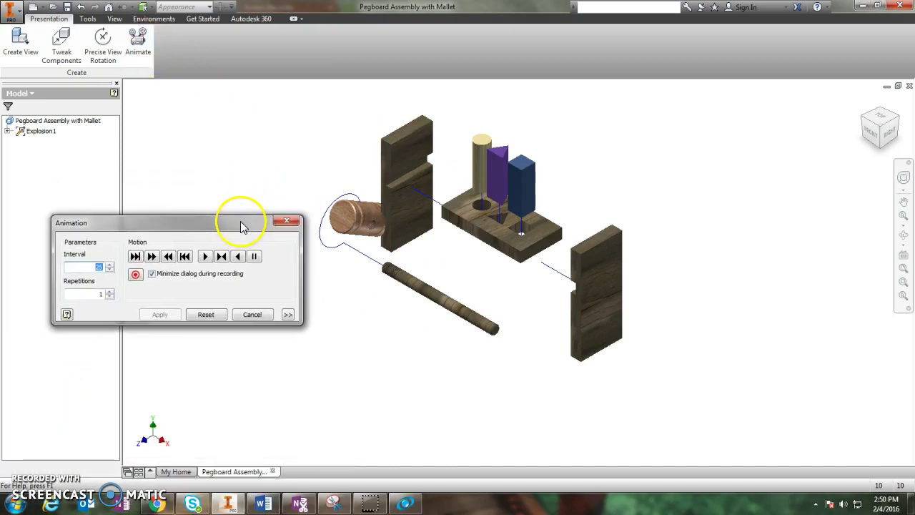
{"action": "left_click", "coordinate": [86, 282]}
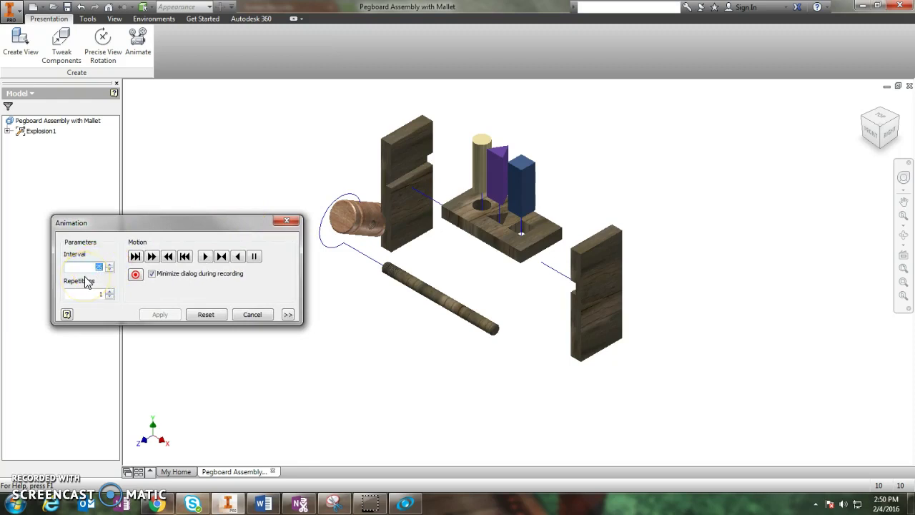
{"action": "left_click", "coordinate": [80, 286]}
{"action": "left_click", "coordinate": [90, 264]}
{"action": "type", "text": "10"}
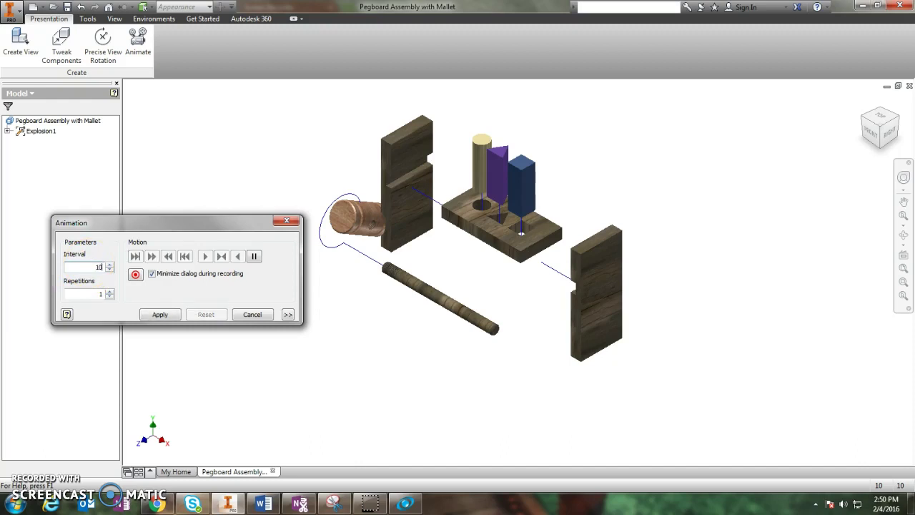
{"action": "left_click", "coordinate": [96, 294]}
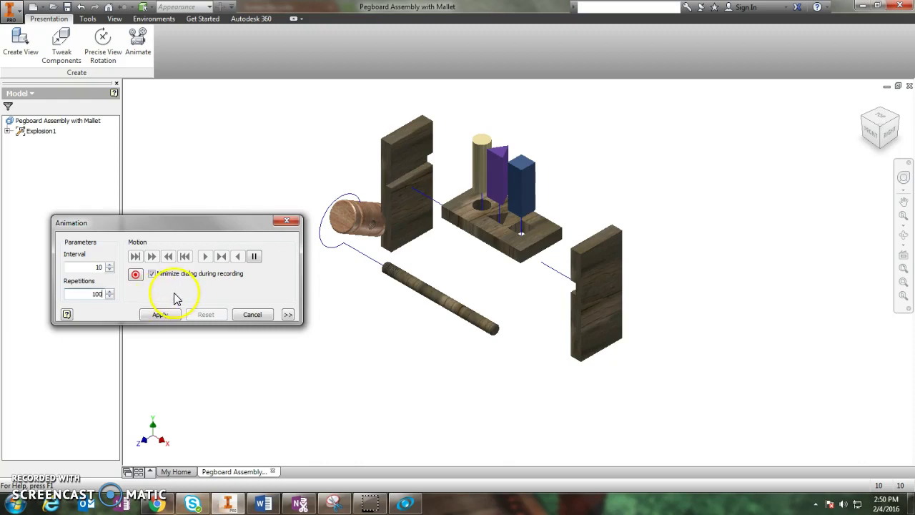
{"action": "left_click", "coordinate": [158, 314]}
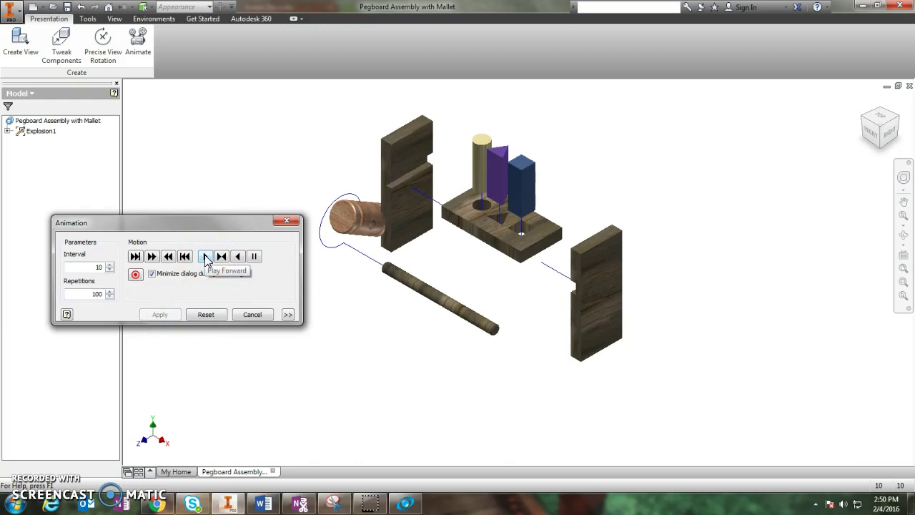
Play the explosion animation forward and examine the moving pegboard and mallet parts up close
{"action": "left_click", "coordinate": [205, 257]}
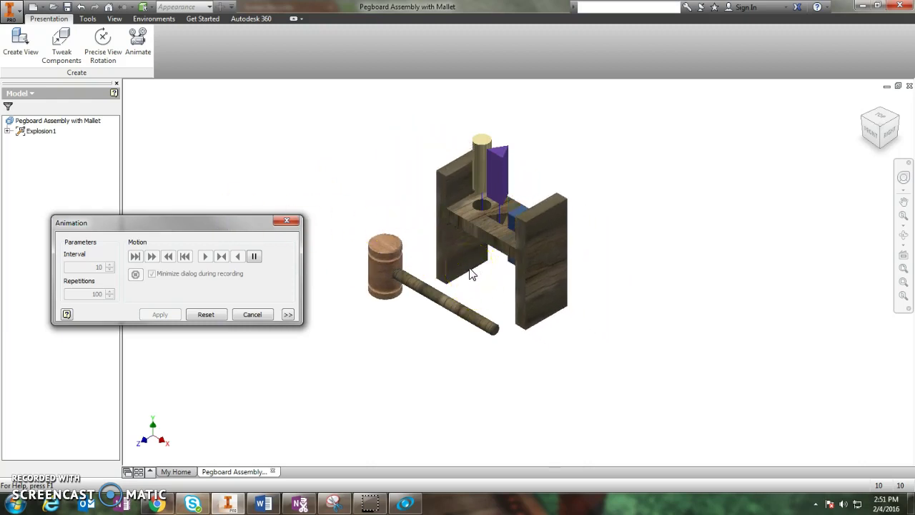
{"action": "scroll", "coordinate": [491, 281], "scroll_direction": "down", "scroll_amount": 2}
{"action": "scroll", "coordinate": [492, 280], "scroll_direction": "up", "scroll_amount": 5}
{"action": "scroll", "coordinate": [492, 279], "scroll_direction": "down", "scroll_amount": 1}
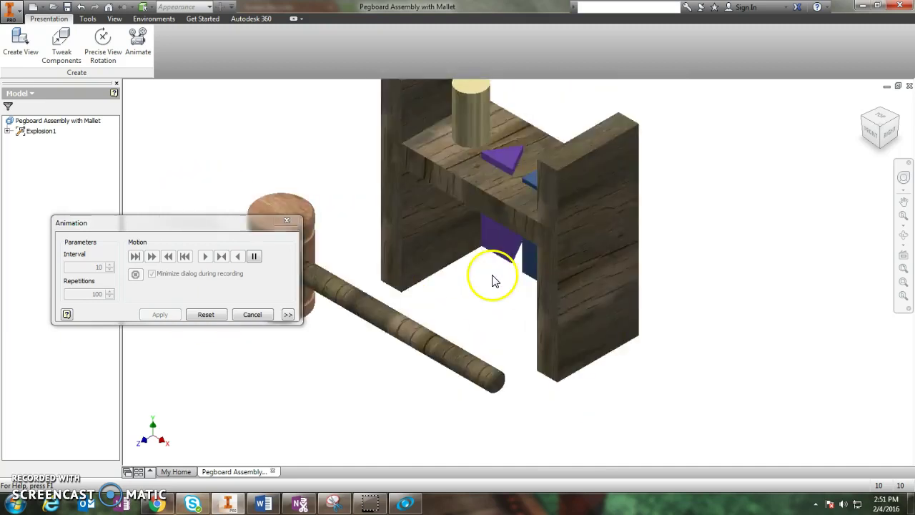
{"action": "scroll", "coordinate": [493, 279], "scroll_direction": "up", "scroll_amount": 4}
{"action": "scroll", "coordinate": [492, 279], "scroll_direction": "down", "scroll_amount": 3}
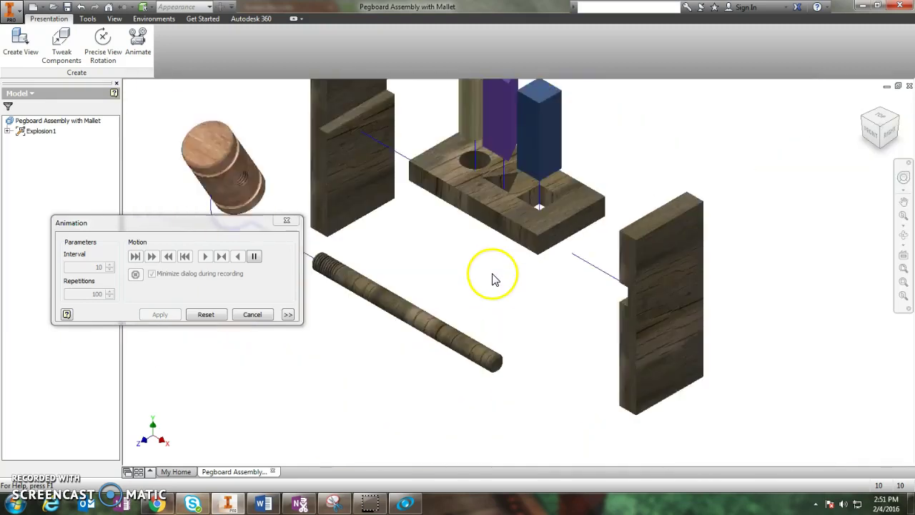
Examine the running animation from the front, back and right, return to the home view and end the animation
{"action": "left_click", "coordinate": [871, 138]}
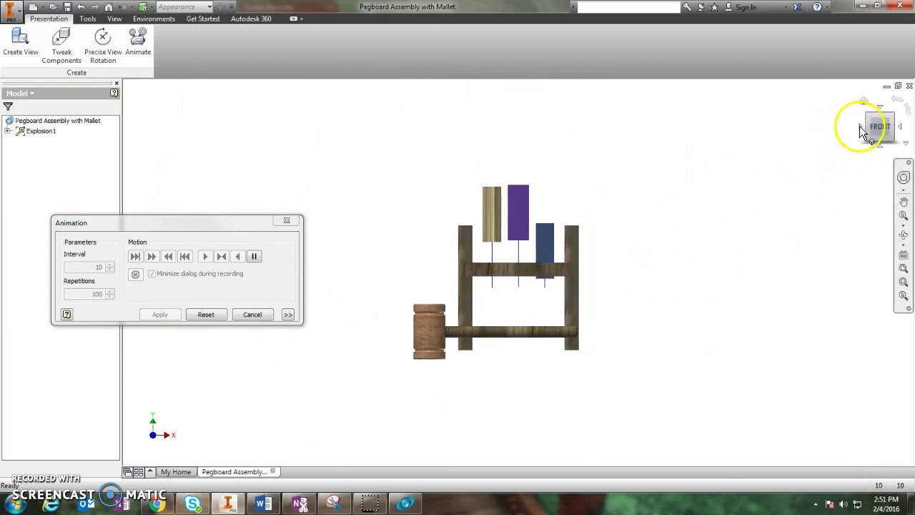
{"action": "left_click", "coordinate": [861, 127]}
{"action": "left_click", "coordinate": [861, 127]}
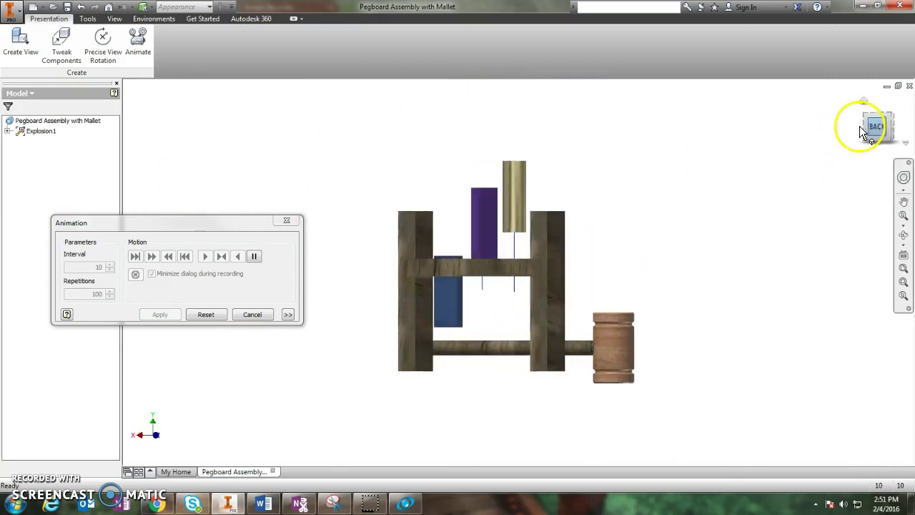
{"action": "left_click", "coordinate": [862, 128]}
{"action": "left_click", "coordinate": [864, 103]}
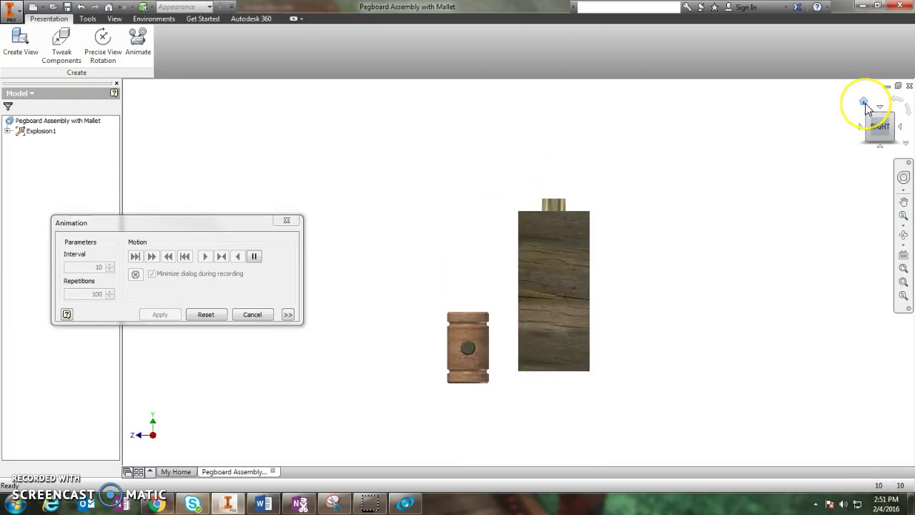
{"action": "scroll", "coordinate": [664, 237], "scroll_direction": "up", "scroll_amount": 3}
{"action": "scroll", "coordinate": [665, 237], "scroll_direction": "down", "scroll_amount": 3}
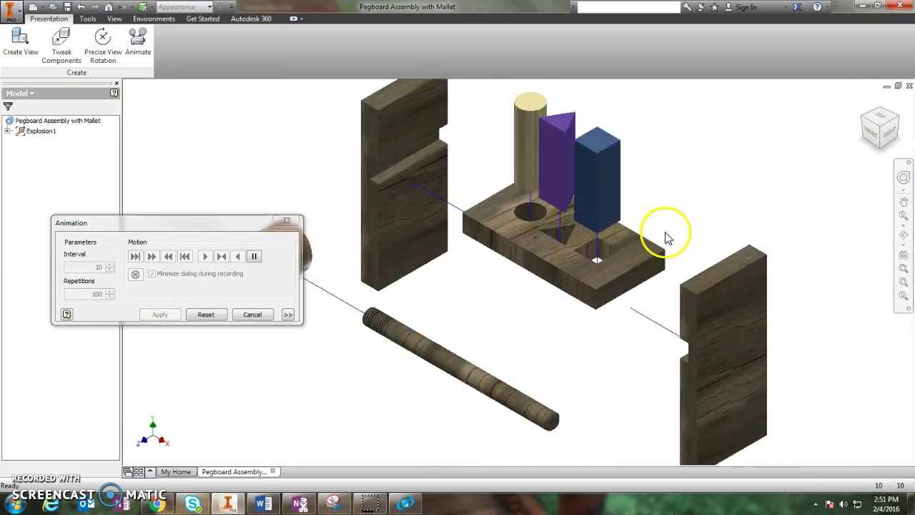
{"action": "left_click_drag", "start_coordinate": [243, 225], "coordinate": [255, 163]}
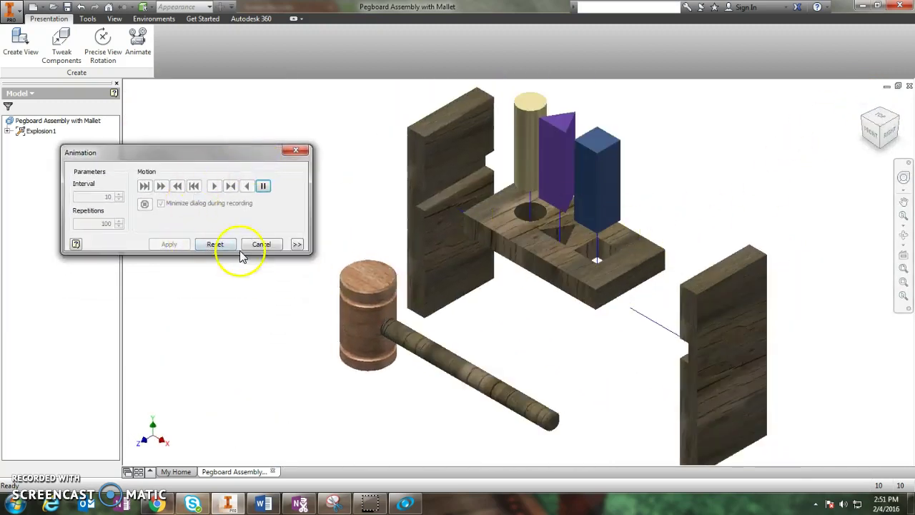
{"action": "left_click", "coordinate": [296, 150]}
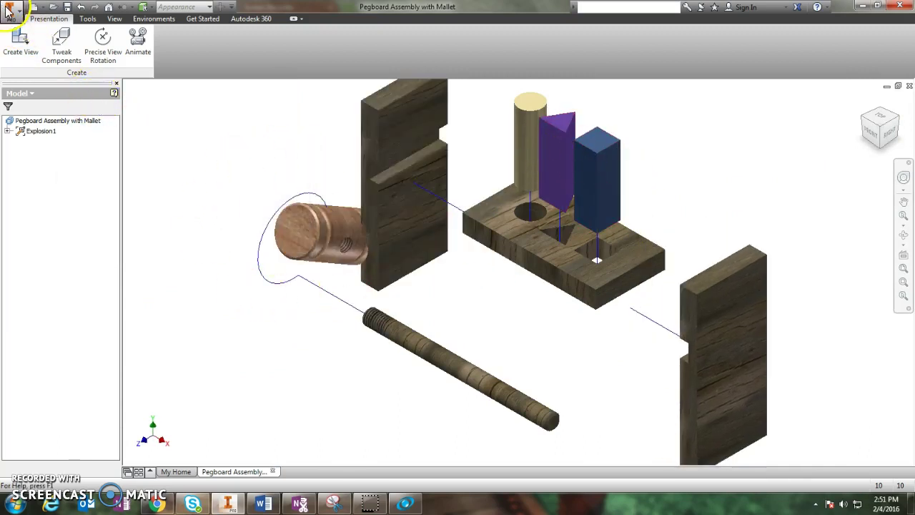
Save the presentation as Pegboard Assembly with Mallet in the Pegboard folder, in the Autodesk Inventor Presentations (*.ipn) format
{"action": "left_click", "coordinate": [7, 10]}
{"action": "left_click", "coordinate": [39, 125]}
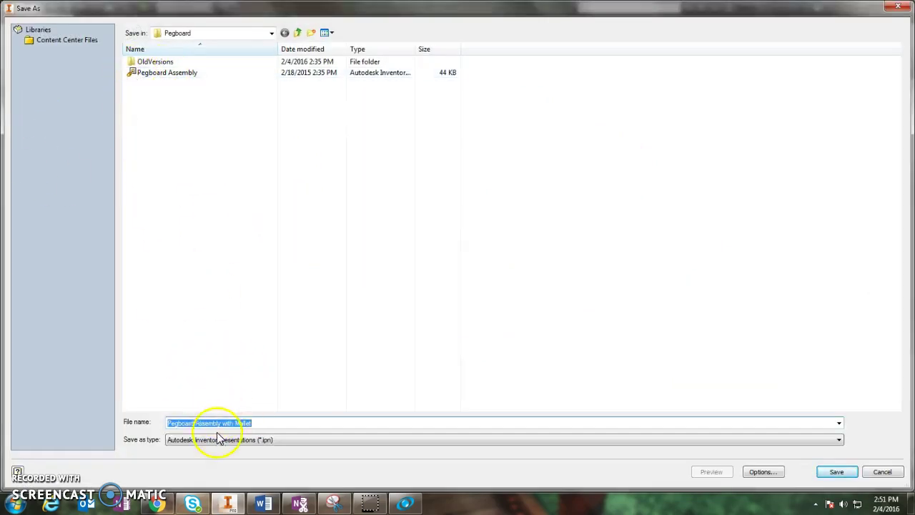
{"action": "left_click", "coordinate": [241, 440]}
{"action": "left_click", "coordinate": [239, 438]}
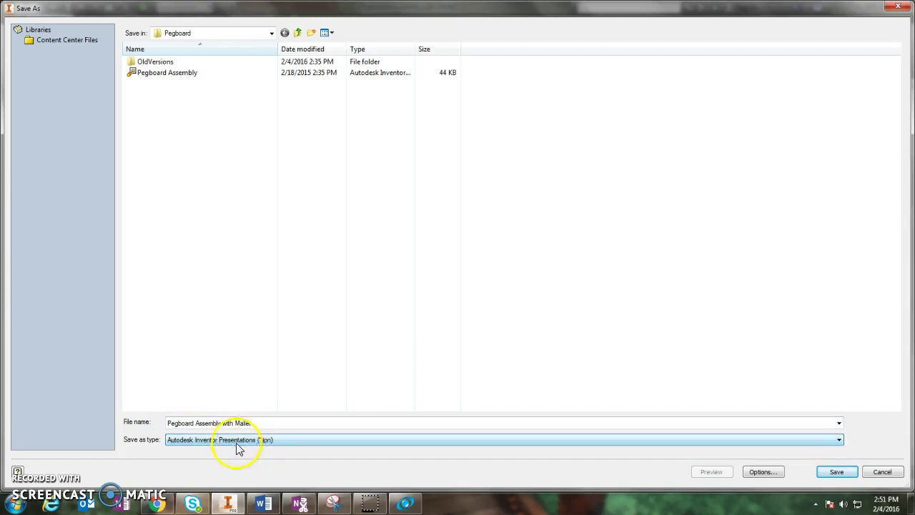
{"action": "left_click", "coordinate": [838, 471]}
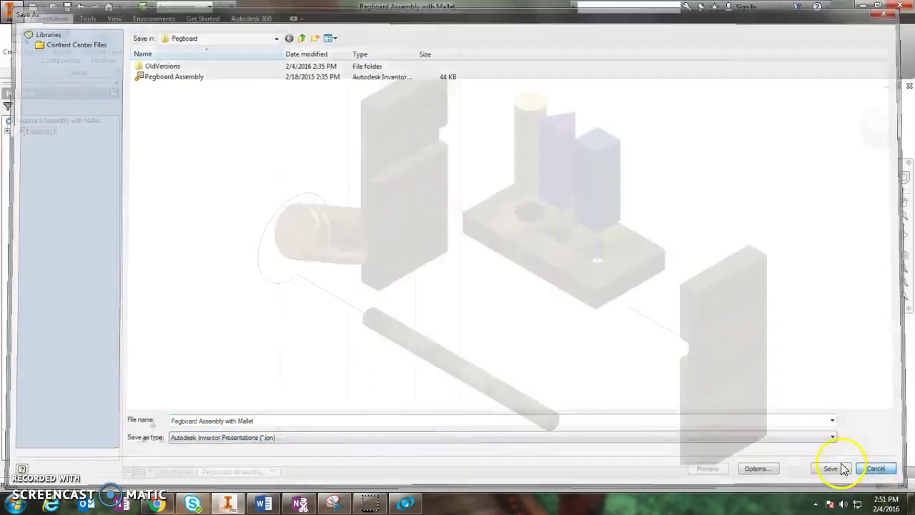